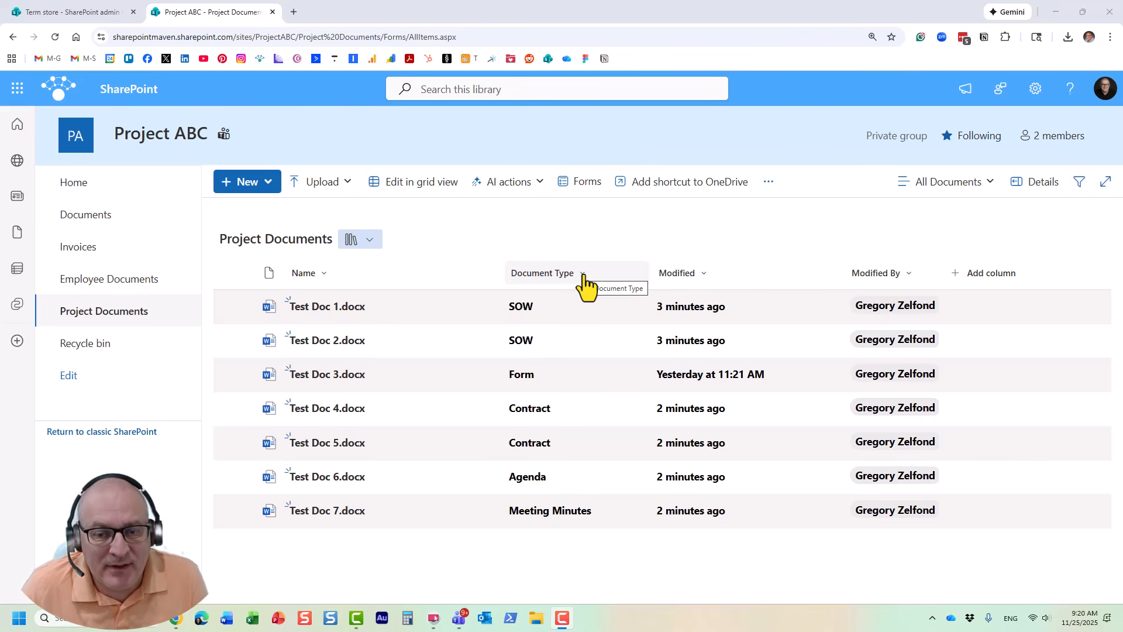
Step: View the settings form for a new Choice column in the Project Documents library and cancel it without creating anything
left_click(975, 279)
left_click(1000, 348)
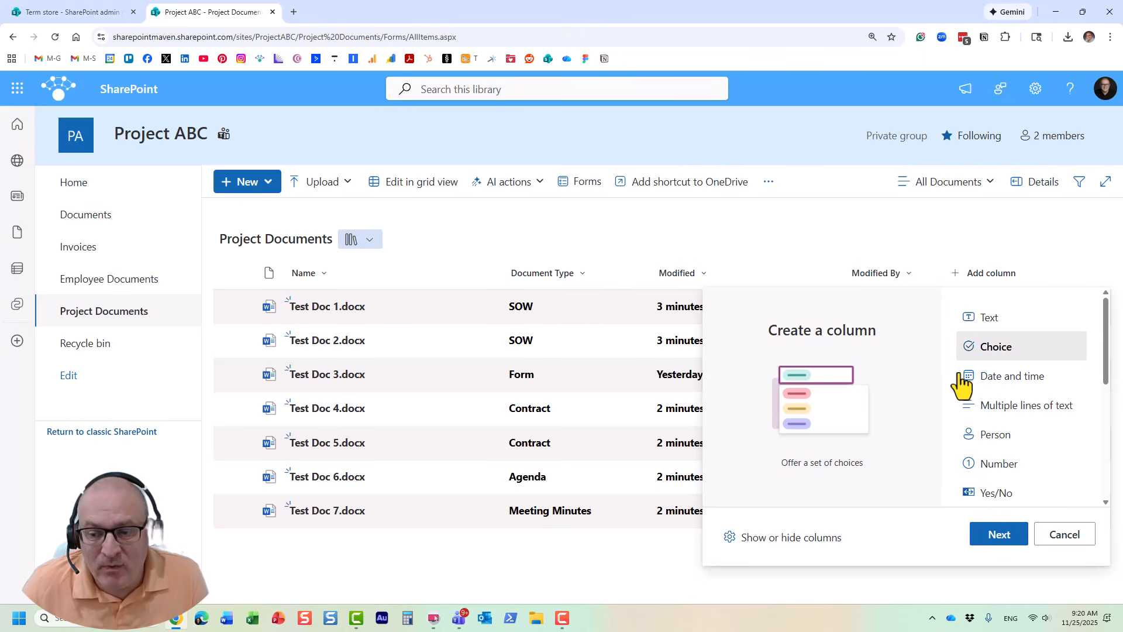
left_click(999, 535)
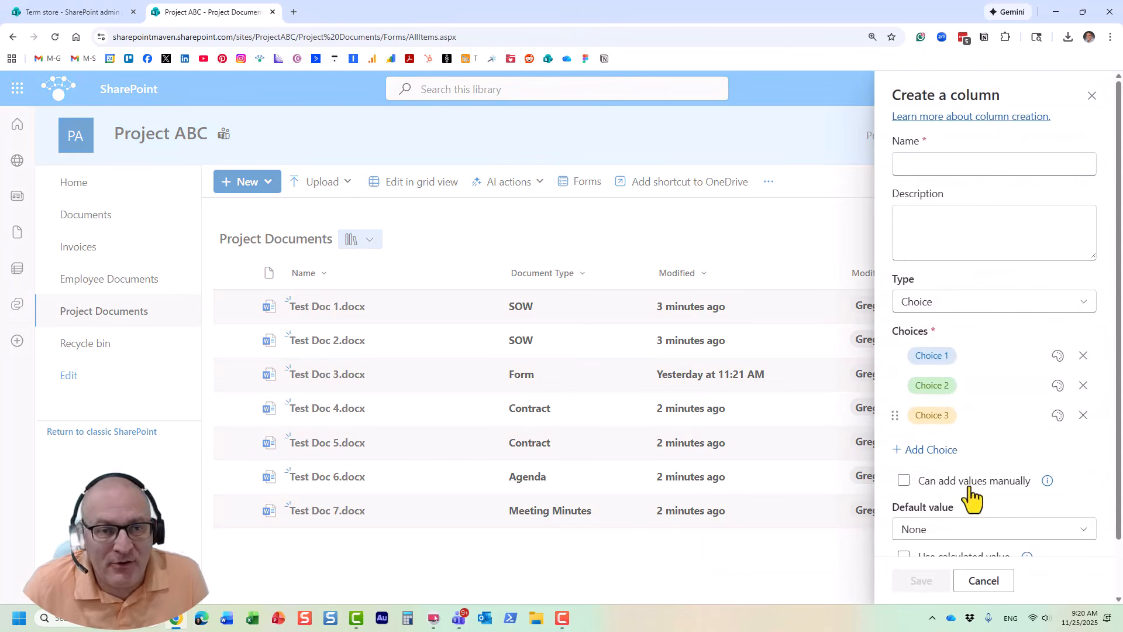
left_click(992, 578)
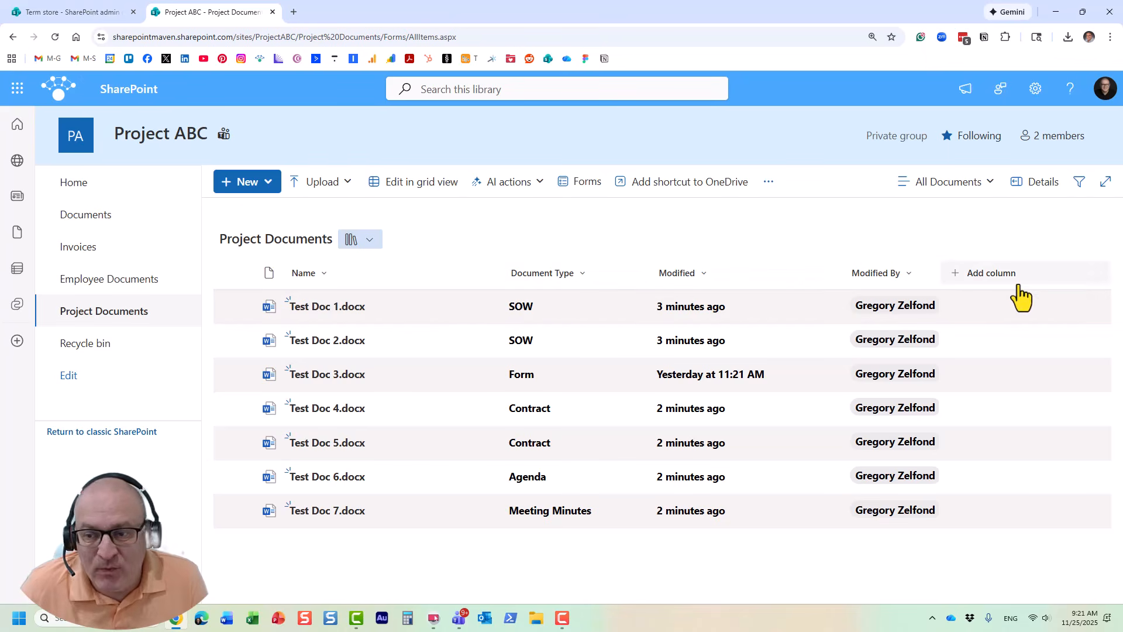
Step: Look through the column types offered for a new library column, down to Managed metadata, and cancel
double_click(1003, 275)
left_click(987, 276)
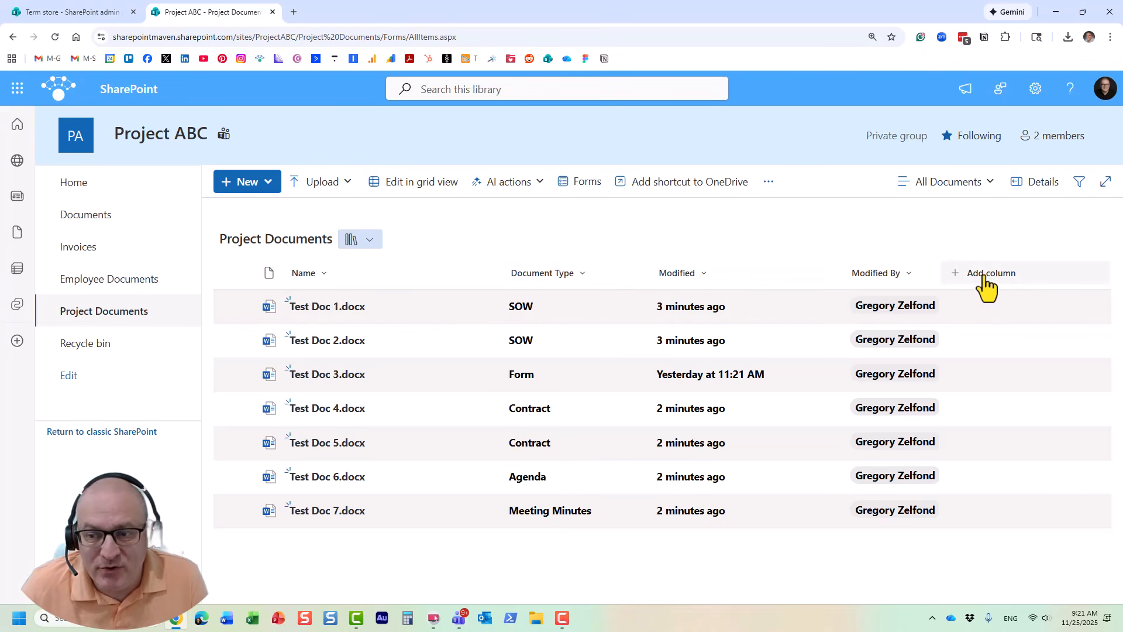
scroll(1017, 412, "down", 1)
scroll(1018, 441, "down", 3)
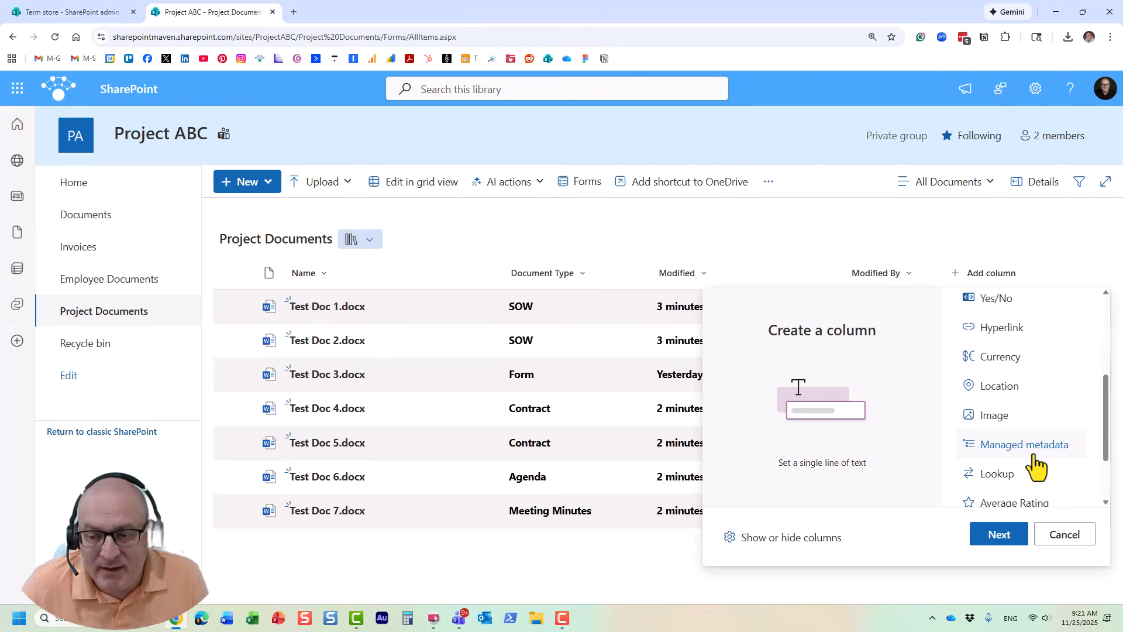
left_click(1062, 537)
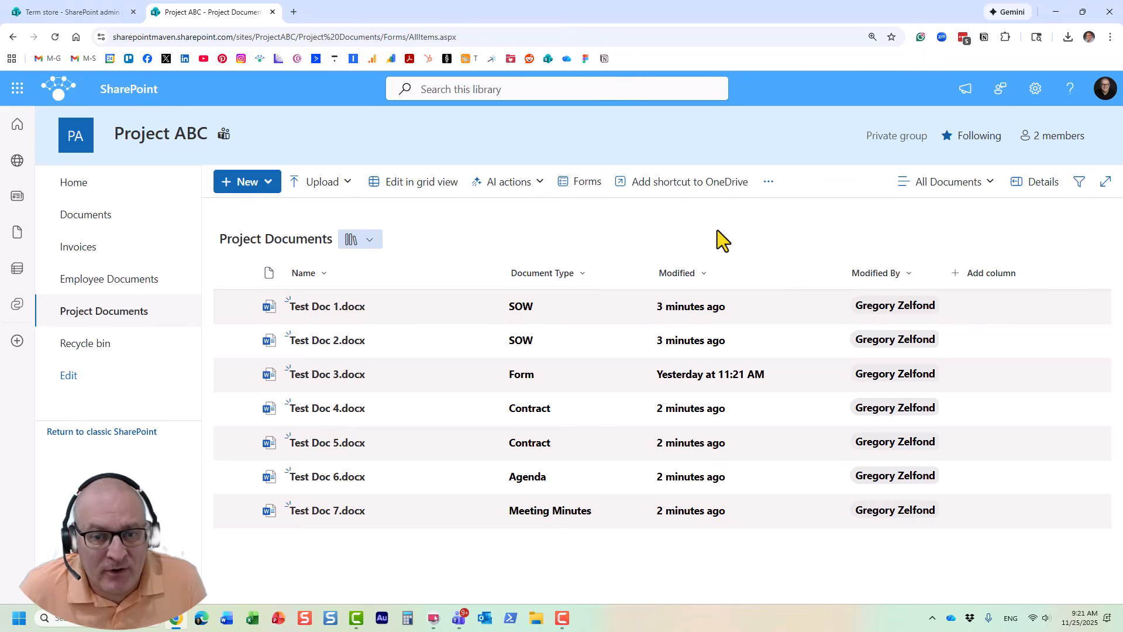
Step: Open the Document Type column's edit settings and bring up its term set selection
left_click(582, 272)
mouse_move(602, 412)
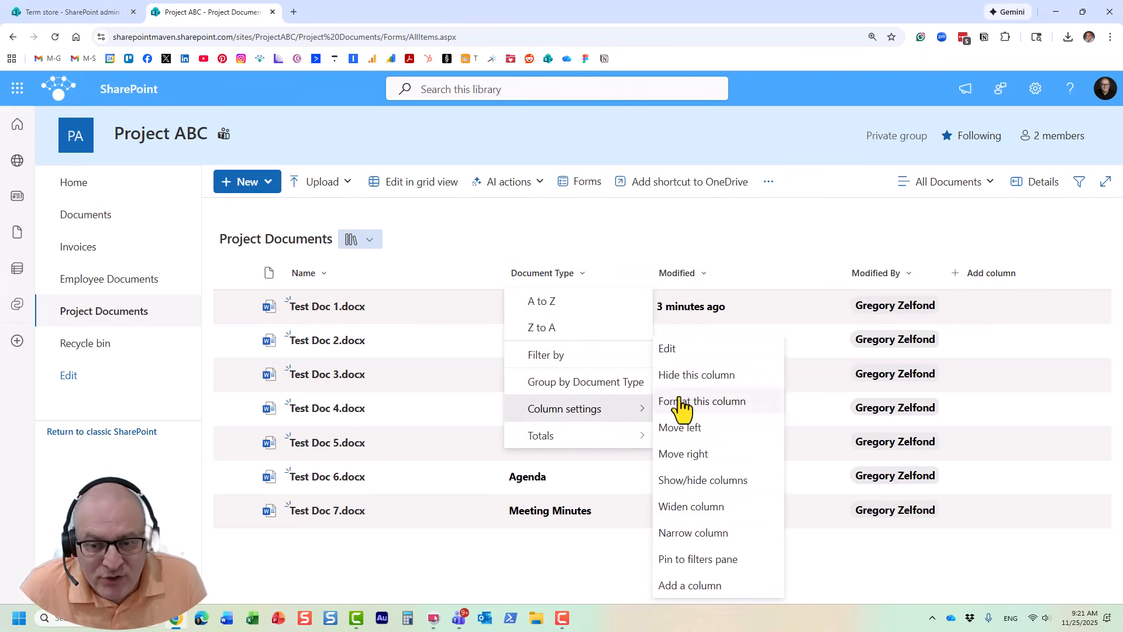
left_click(671, 349)
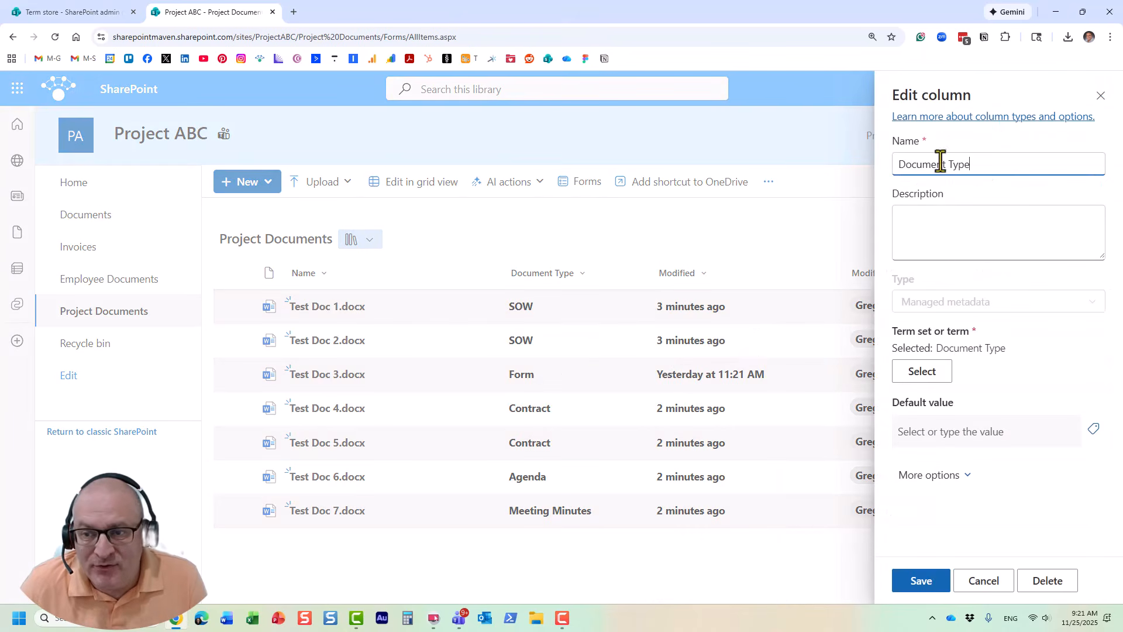
left_click(939, 373)
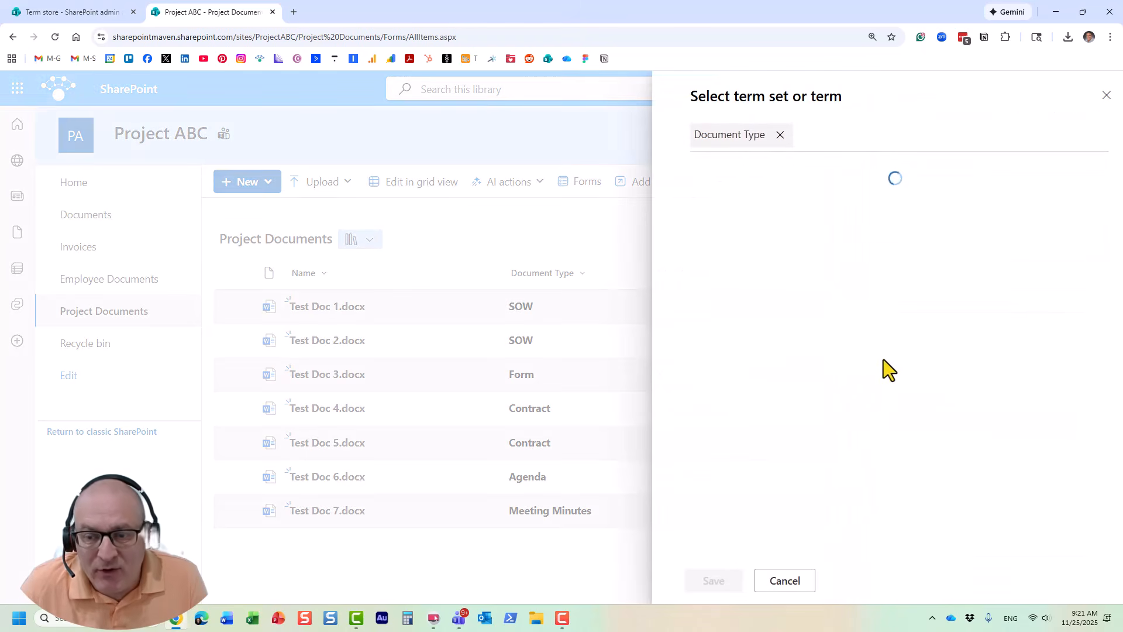
Step: Examine the terms of the Document Type term set under Global Metadata, and cancel both the selection and the column edit
left_click(696, 249)
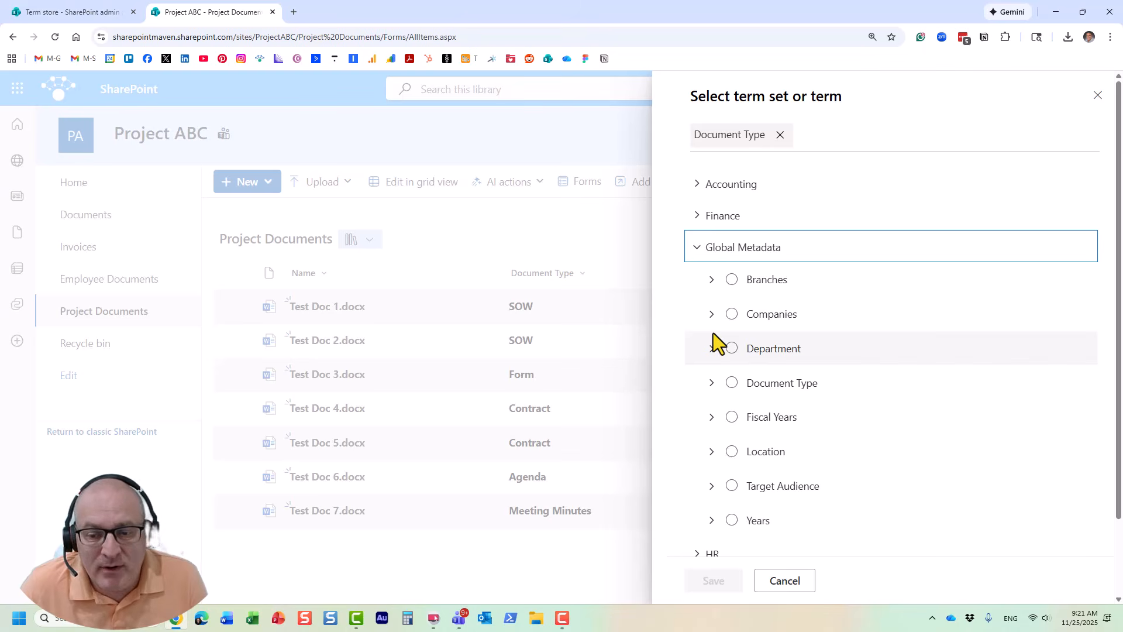
left_click(712, 382)
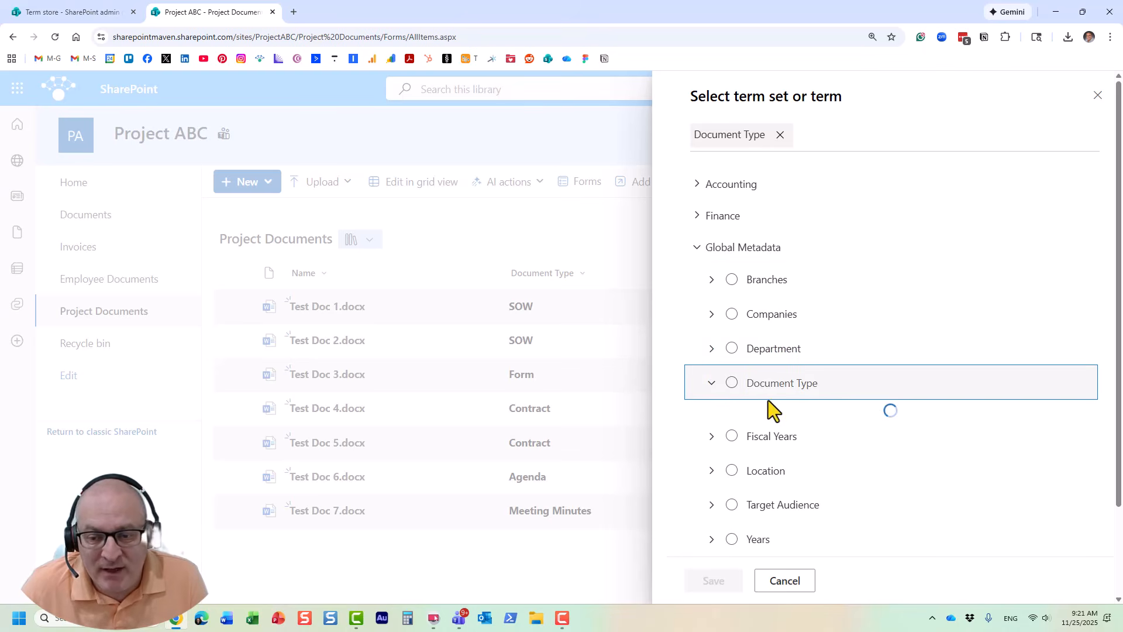
scroll(778, 382, "down", 1)
scroll(804, 316, "down", 1)
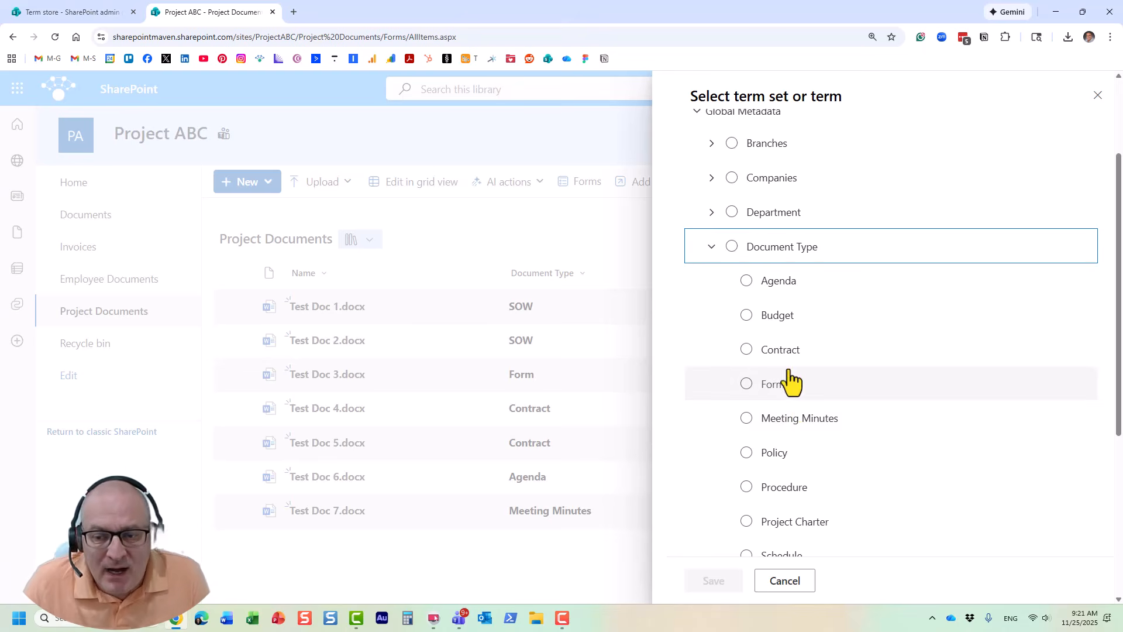
scroll(813, 351, "down", 1)
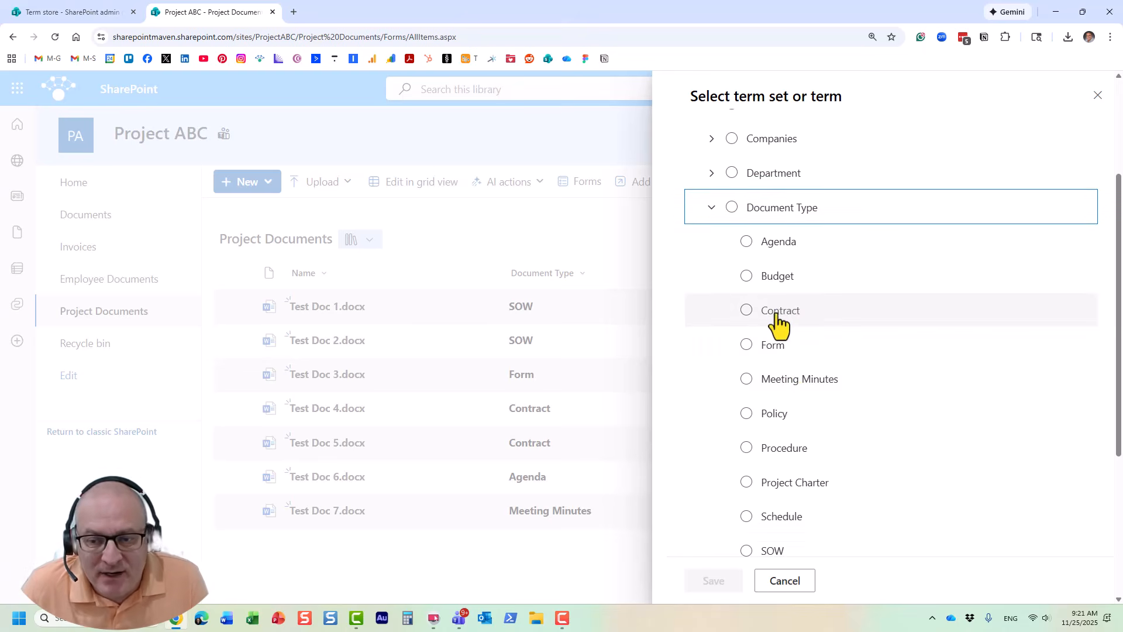
scroll(834, 446, "down", 1)
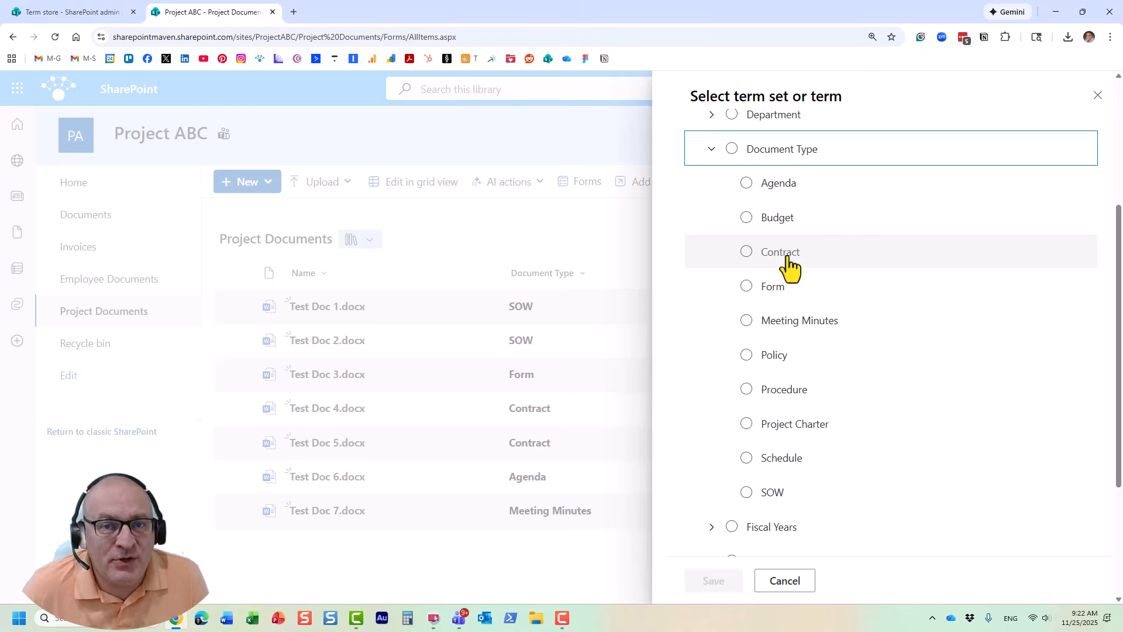
left_click(793, 585)
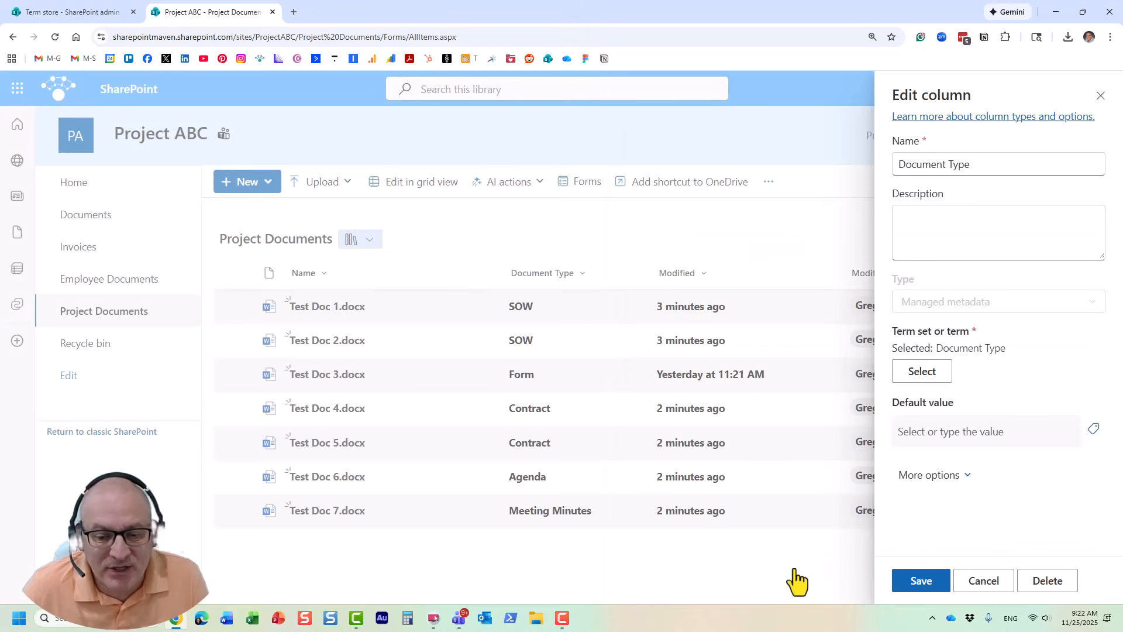
left_click(988, 571)
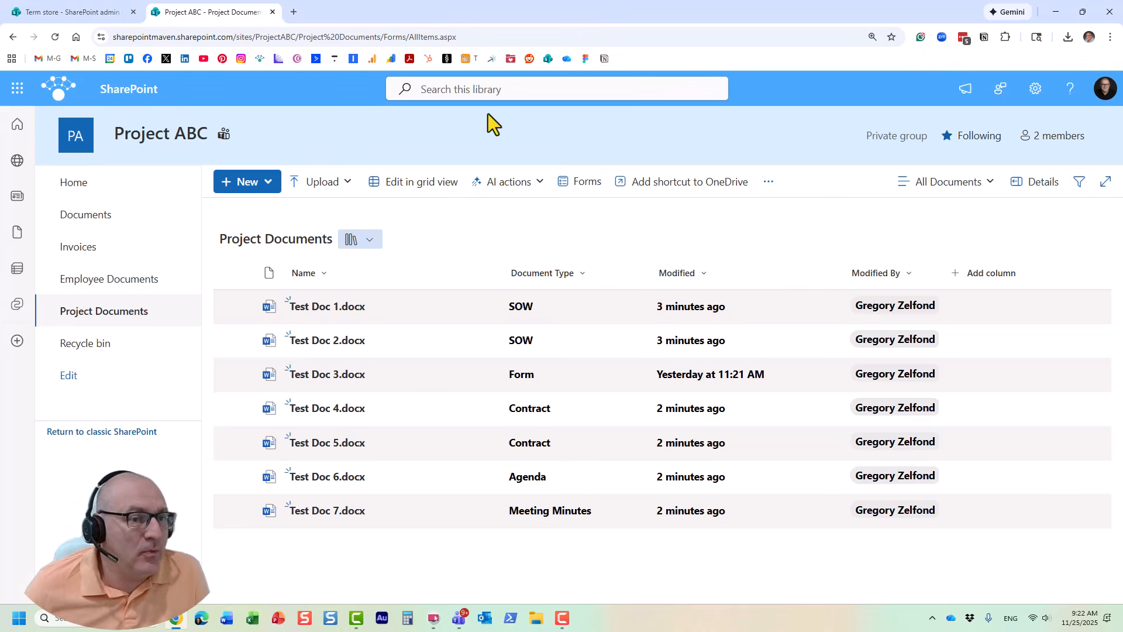
Step: Switch to the Term store in the SharePoint admin center and expand the Document Type term set under Global Metadata
left_click(75, 7)
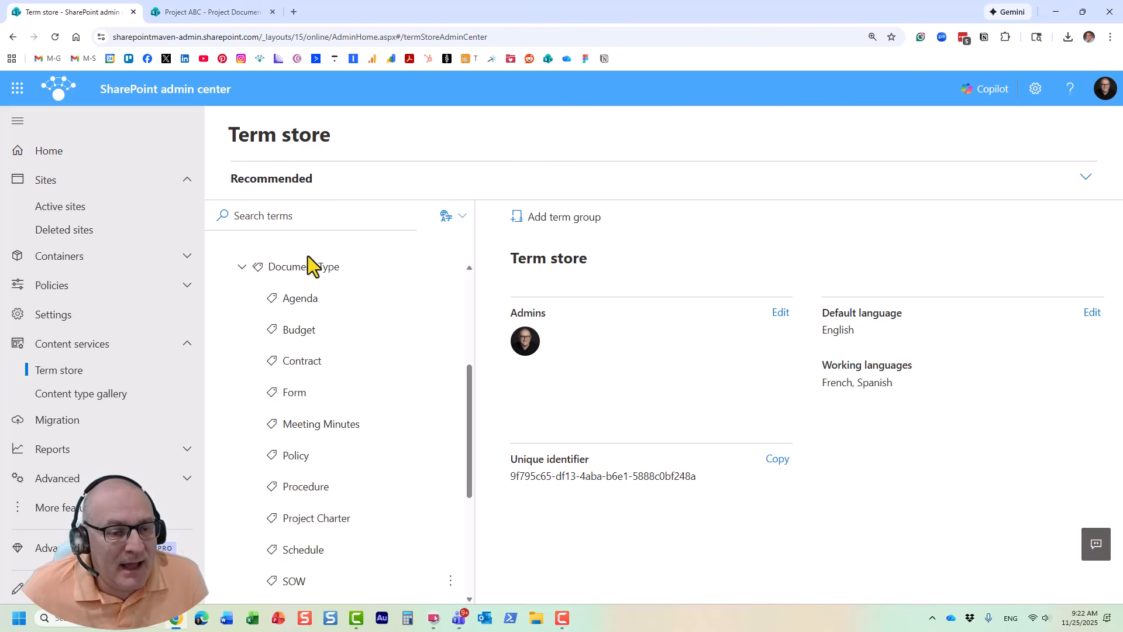
left_click(242, 268)
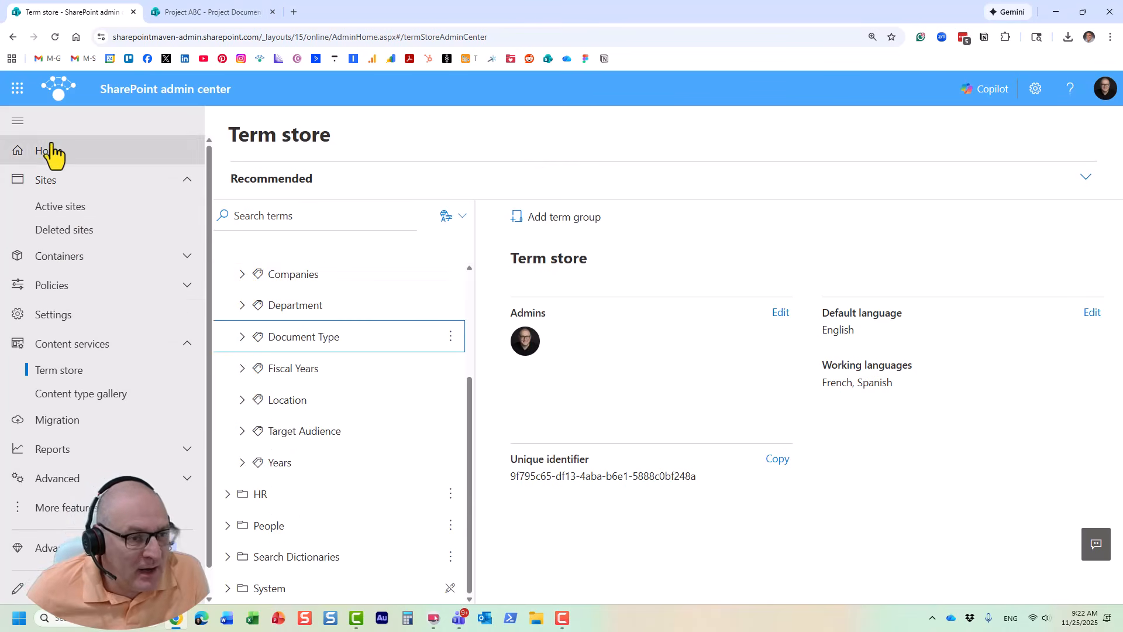
left_click(64, 381)
scroll(363, 386, "up", 5)
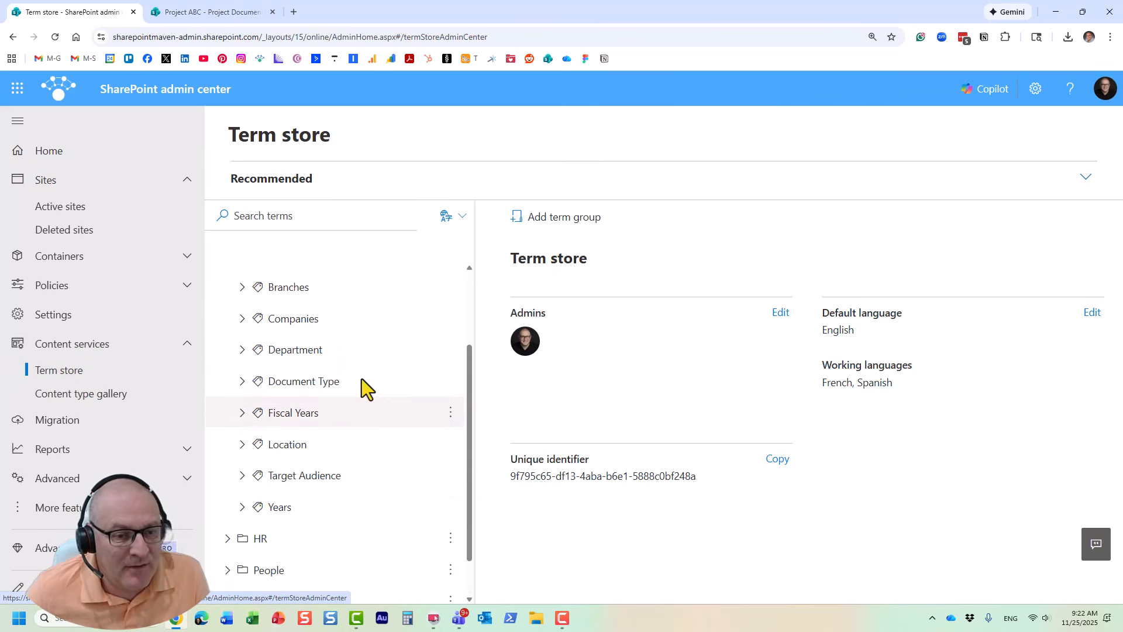
left_click(233, 377)
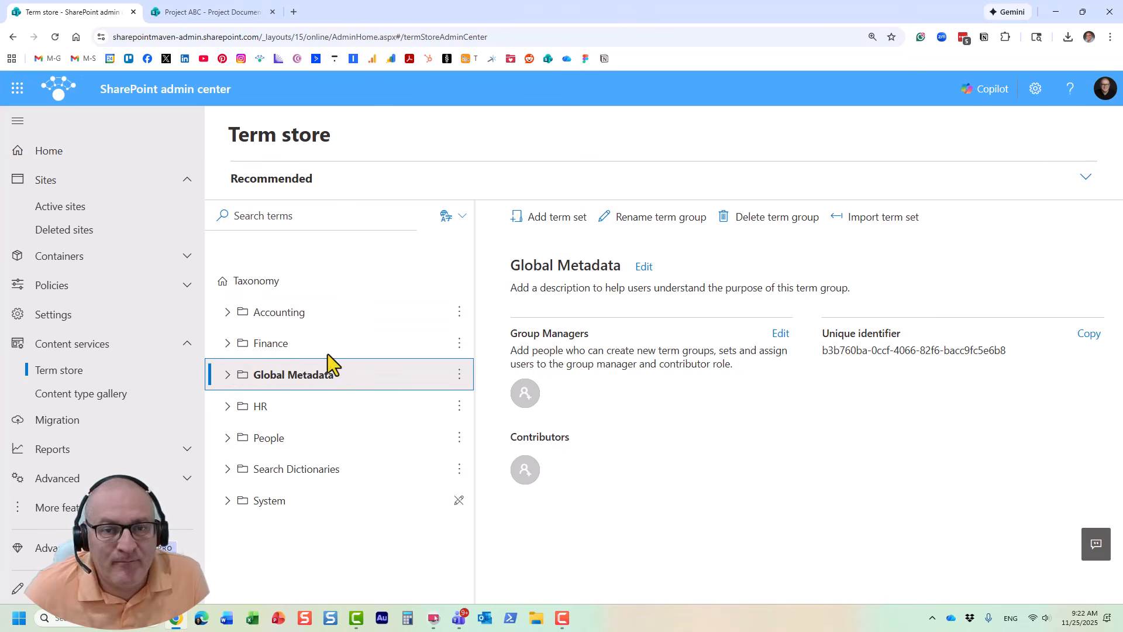
left_click(226, 378)
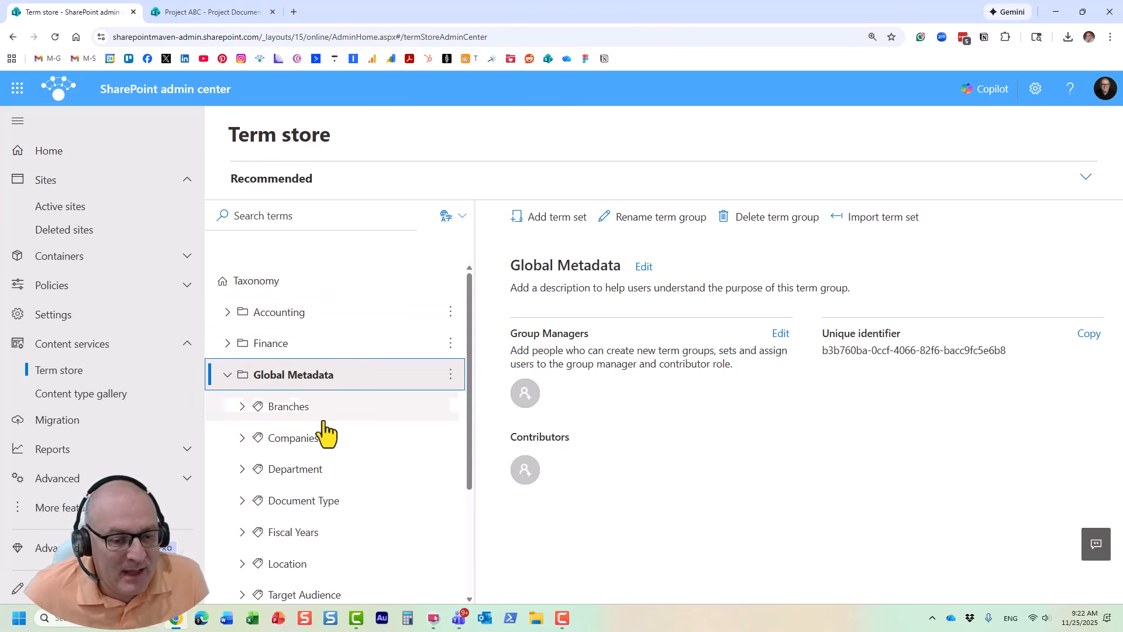
scroll(322, 431, "down", 2)
left_click(242, 365)
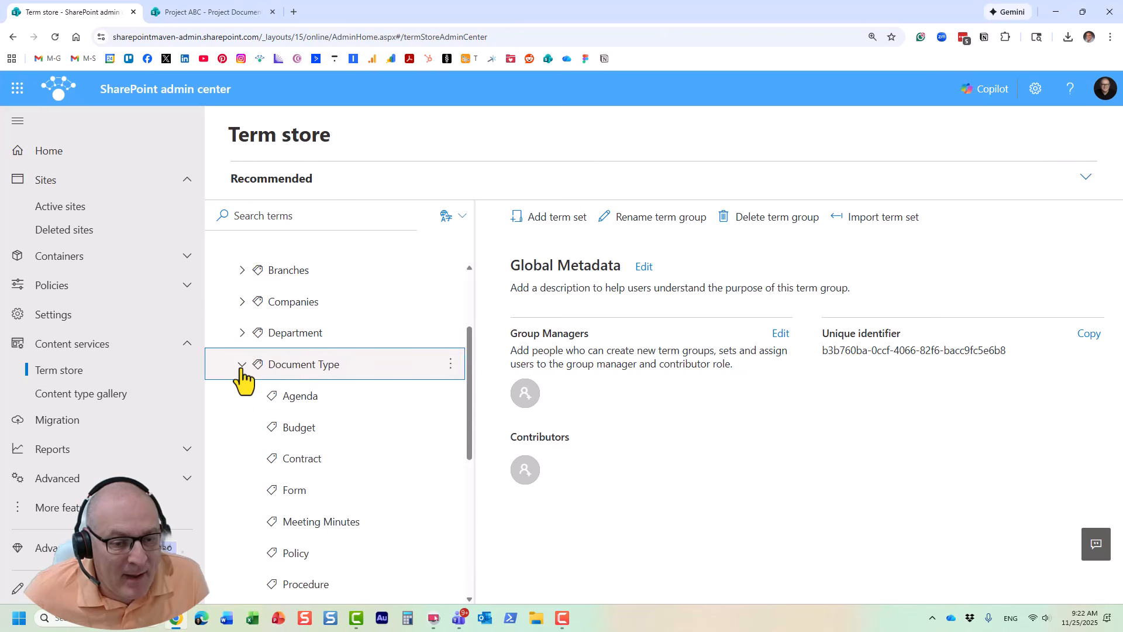
Step: Review the Document Type terms and examine the translations and synonyms of Contract and SOW
scroll(301, 391, "down", 2)
scroll(306, 388, "down", 2)
scroll(308, 386, "up", 1)
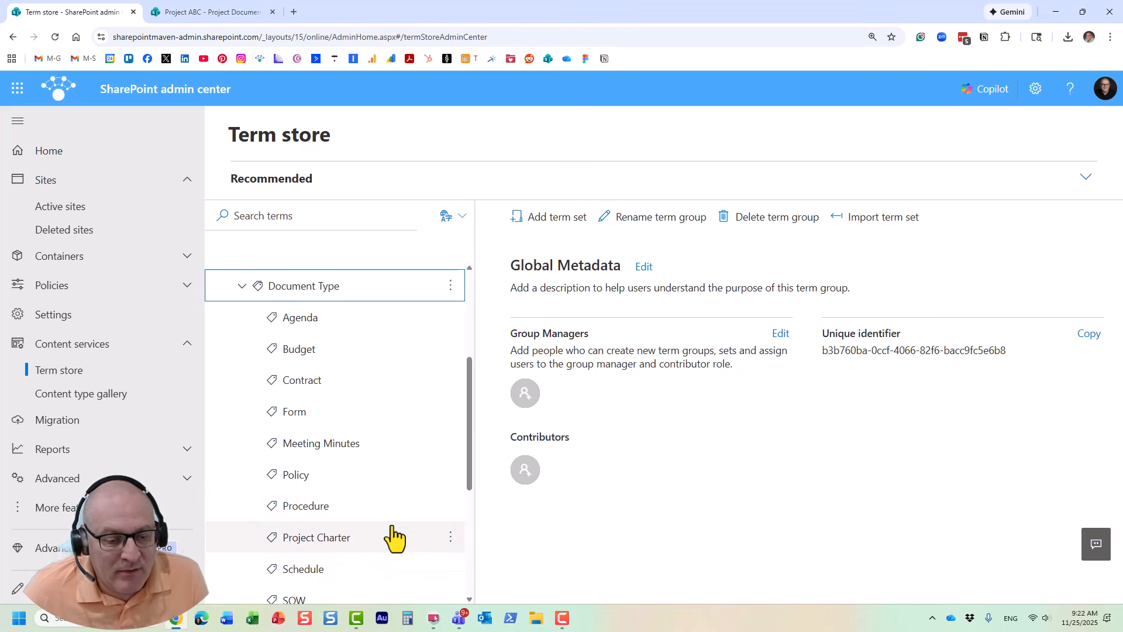
scroll(374, 538, "down", 1)
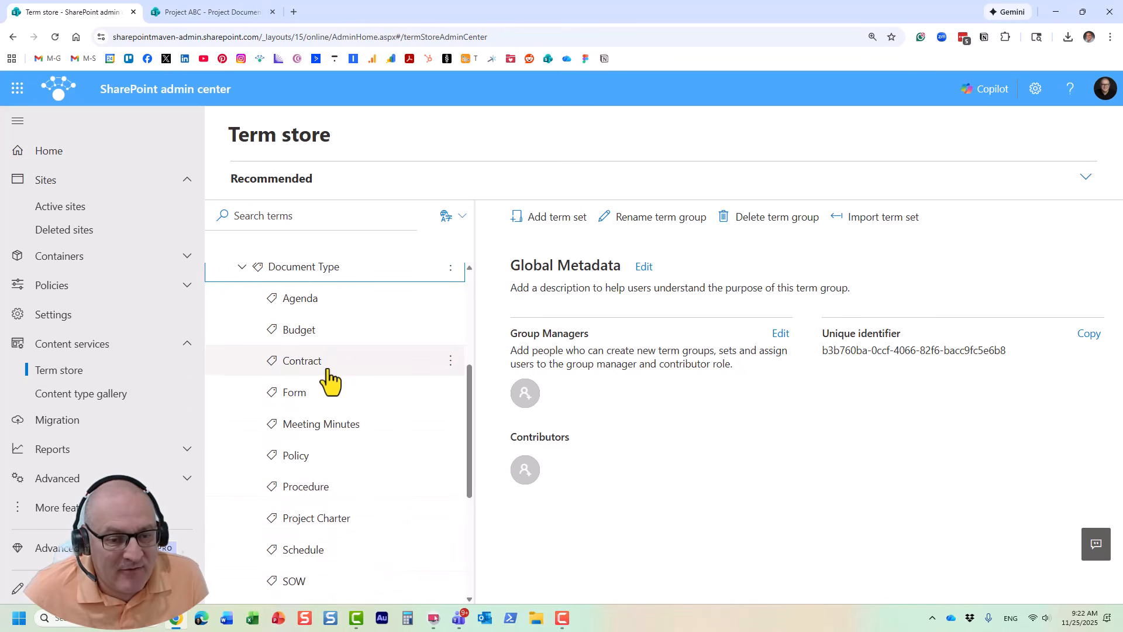
scroll(340, 369, "down", 1)
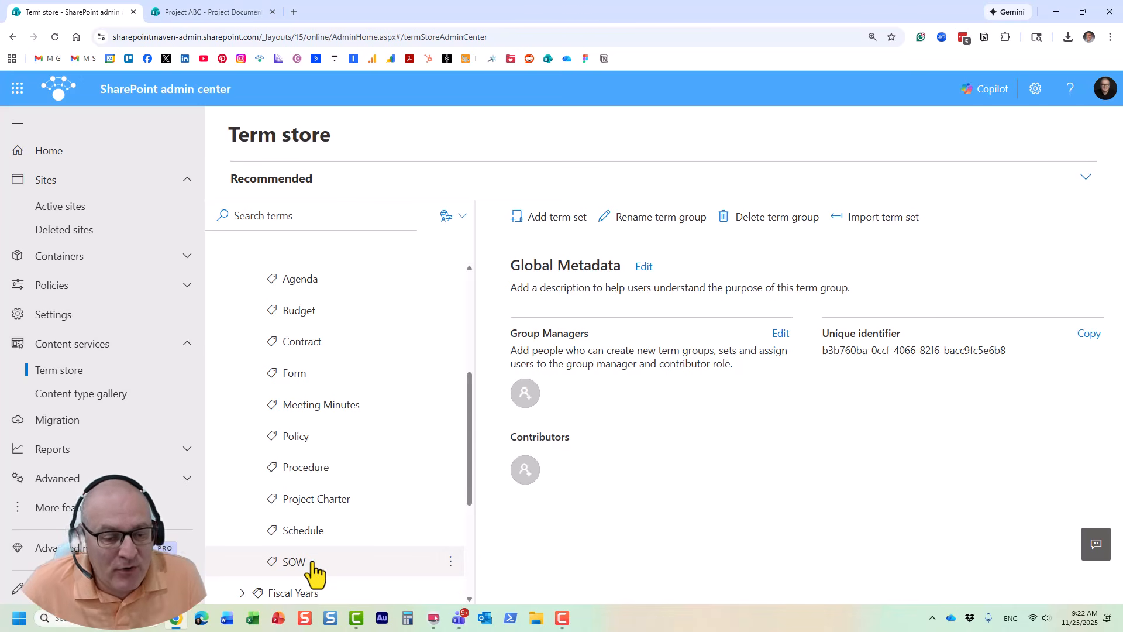
left_click(310, 344)
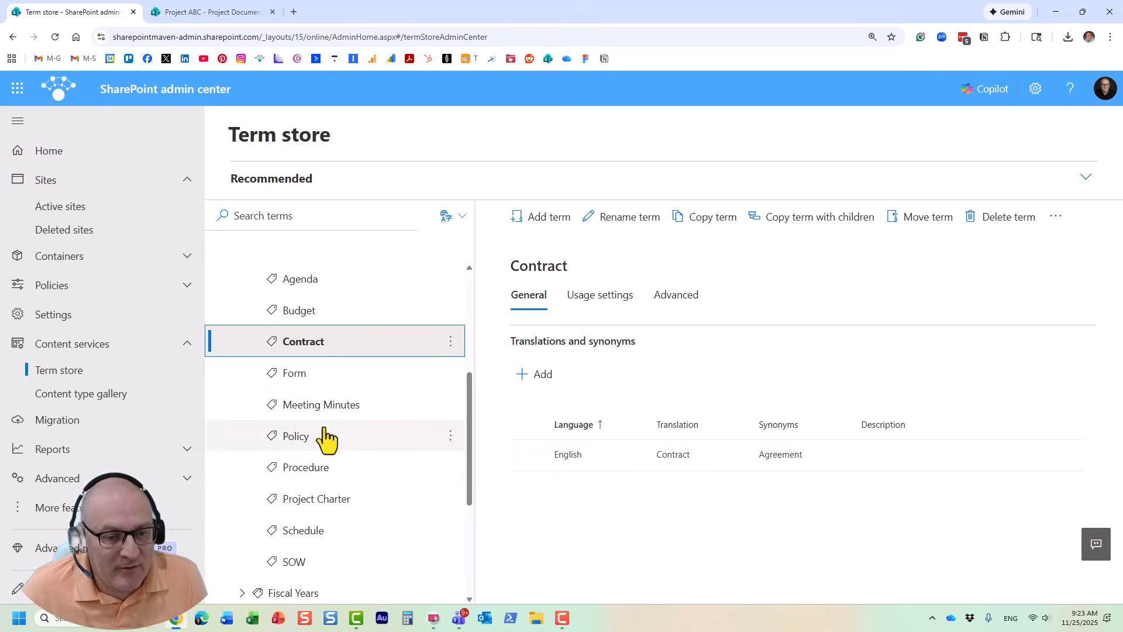
left_click(302, 564)
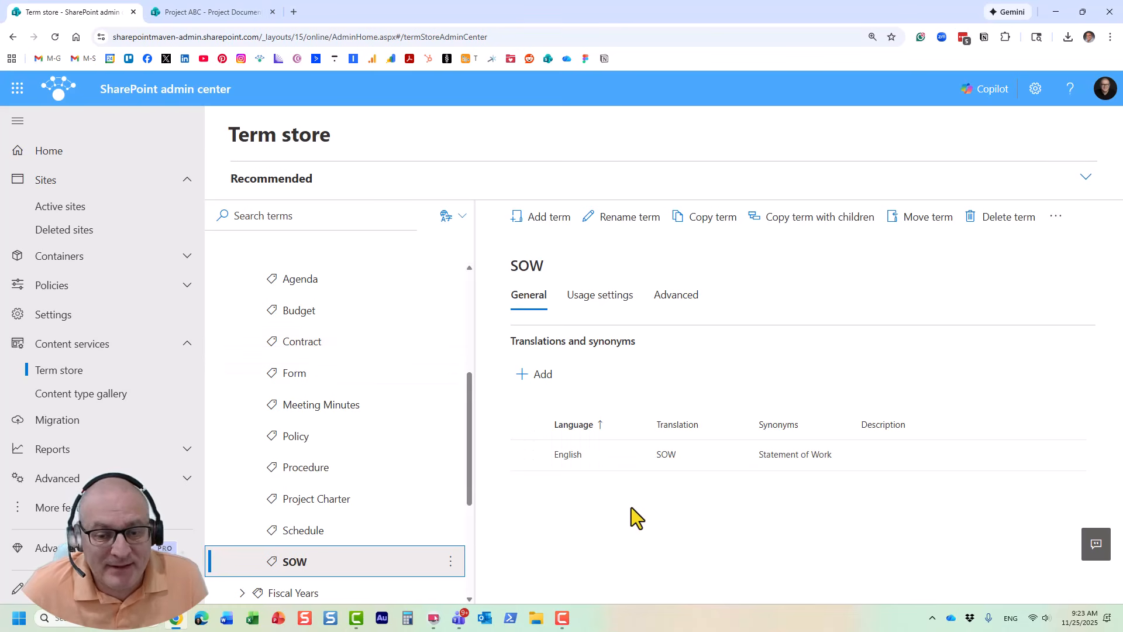
Step: Merge the SOW term into the Contract term of the Document Type term set under Global Metadata, and reload the term store
left_click(450, 560)
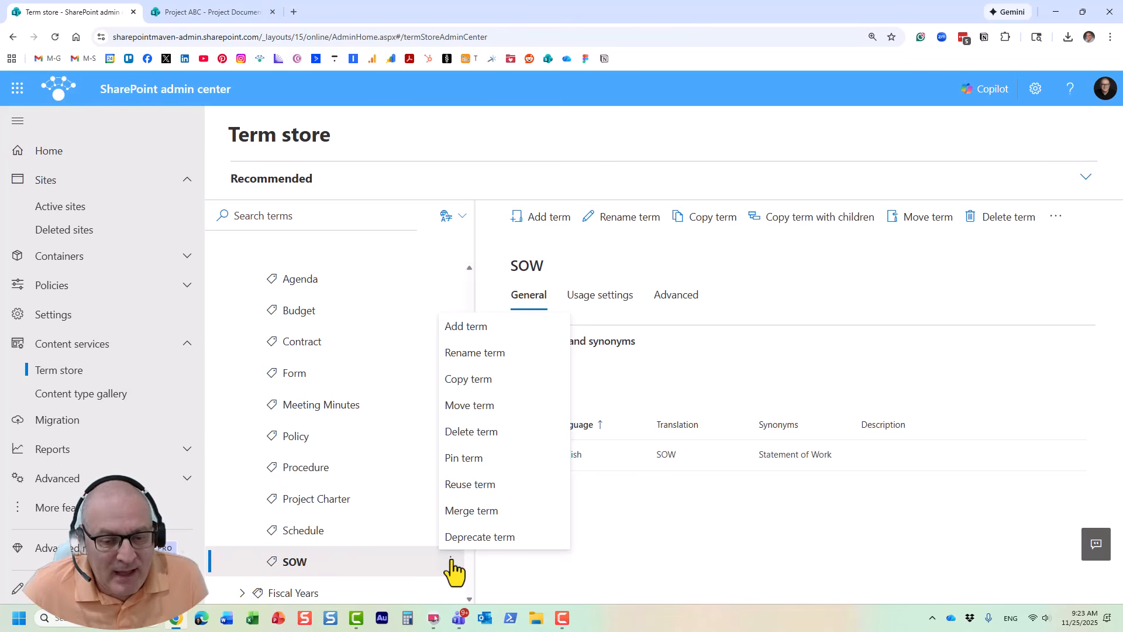
left_click(475, 510)
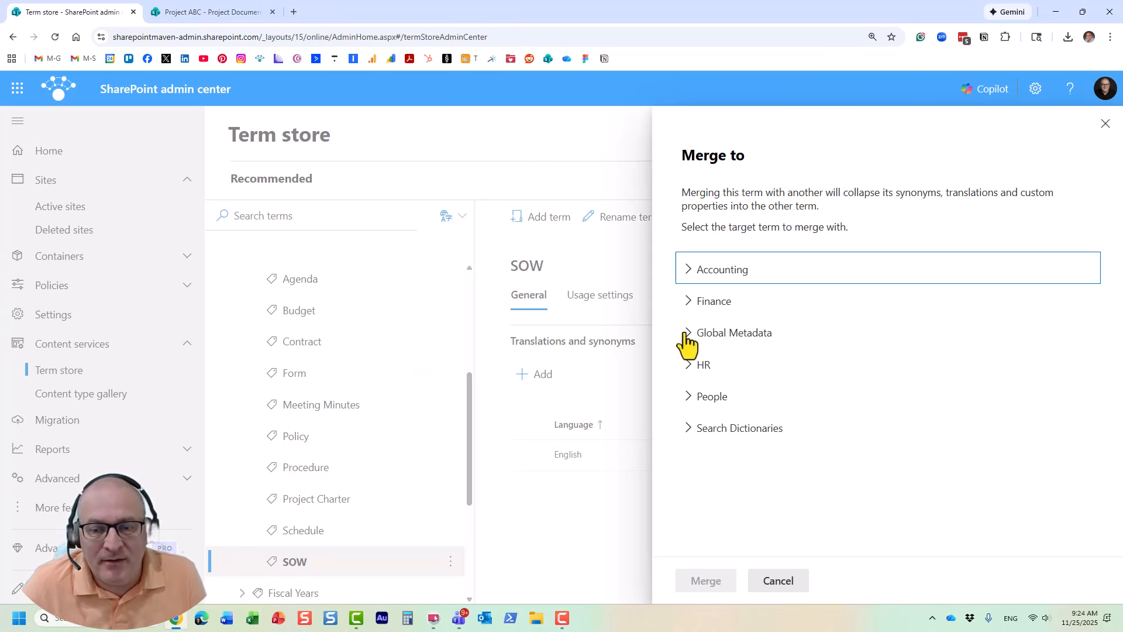
left_click(715, 322)
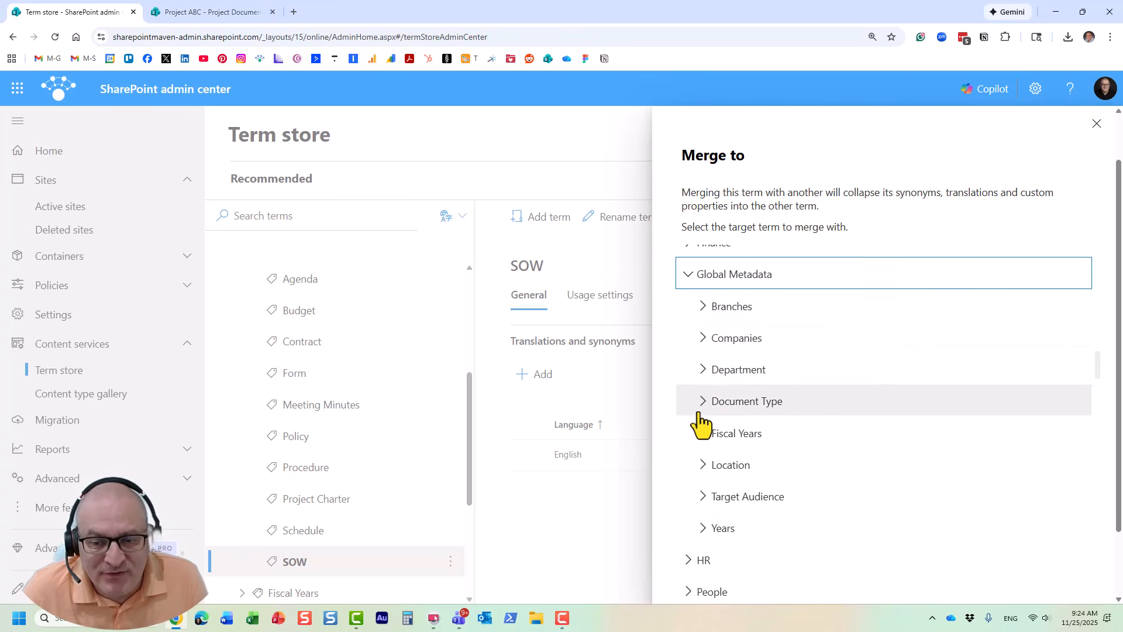
left_click(703, 402)
scroll(734, 424, "down", 2)
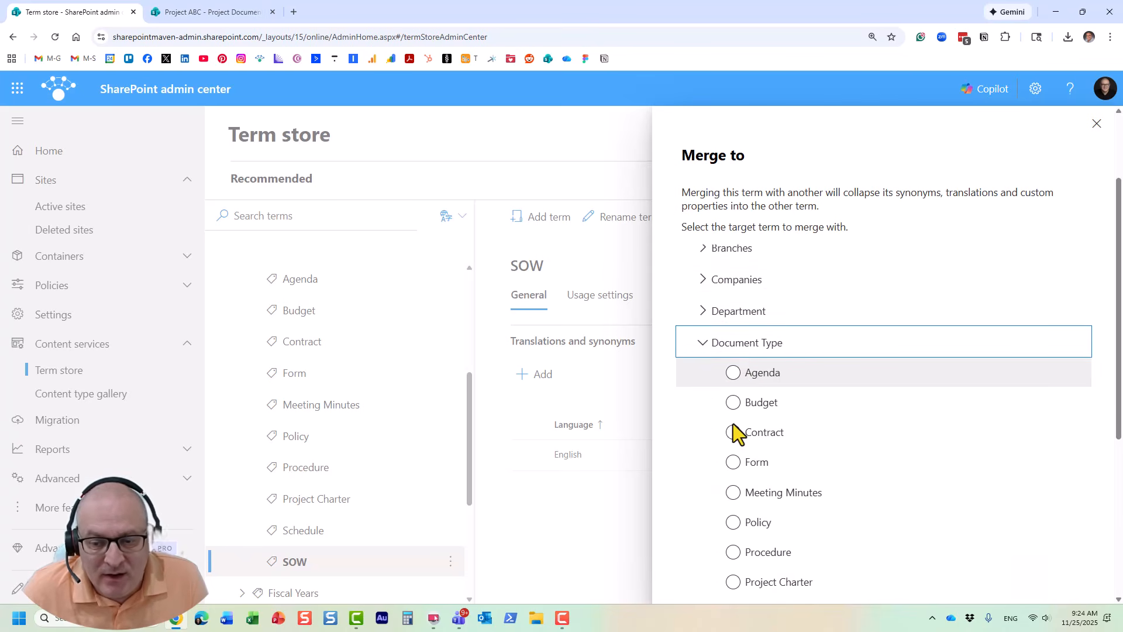
left_click(735, 414)
scroll(894, 436, "down", 5)
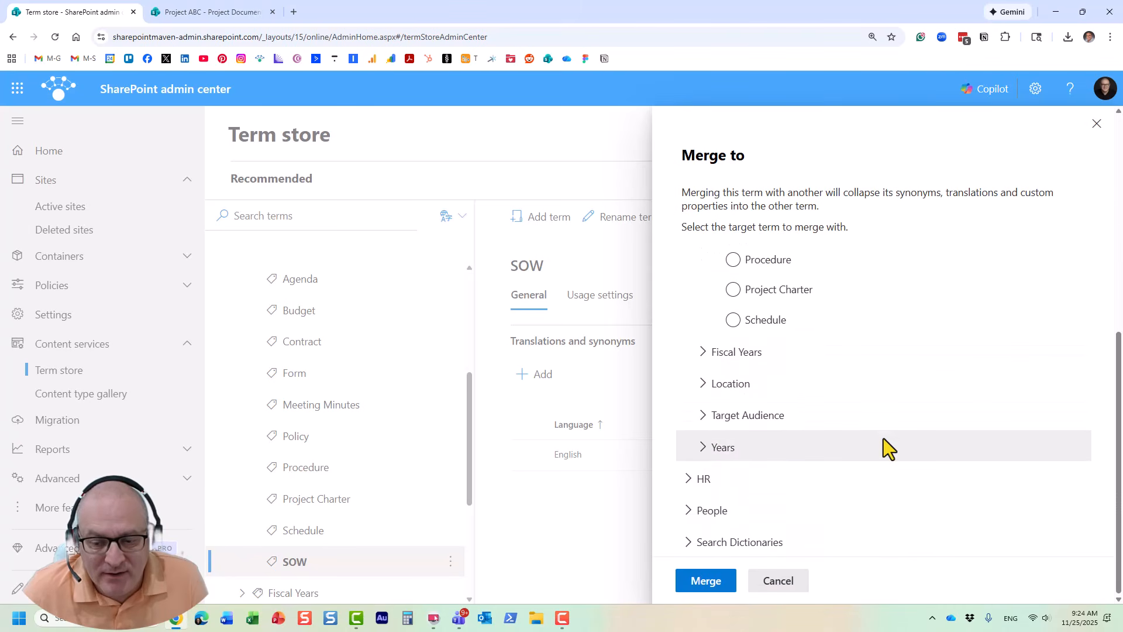
left_click(709, 582)
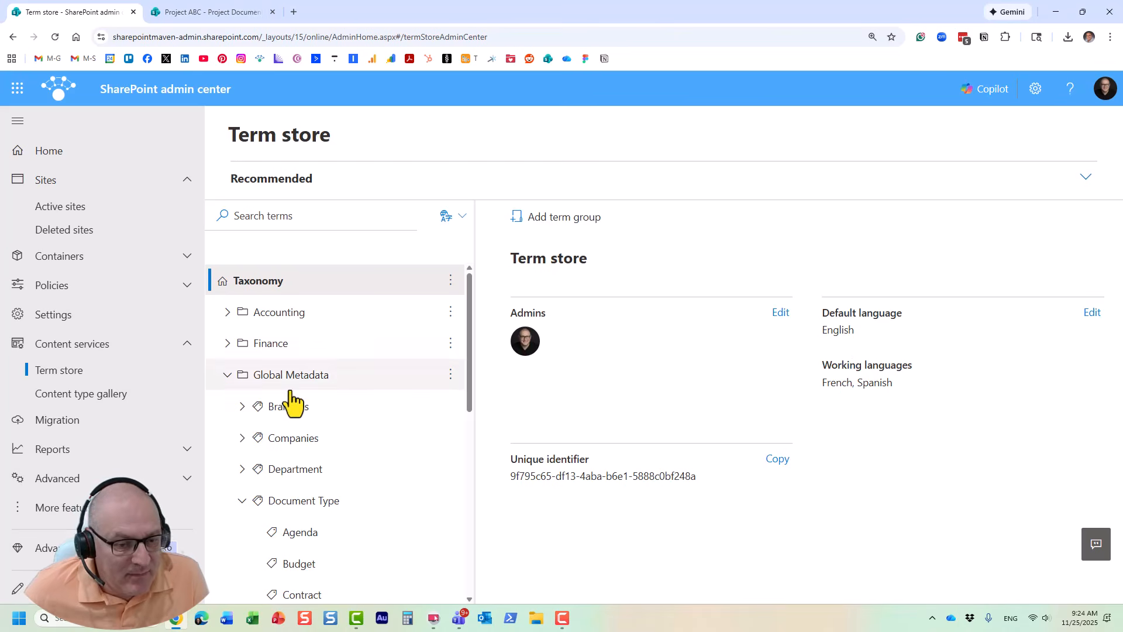
scroll(295, 400, "down", 1)
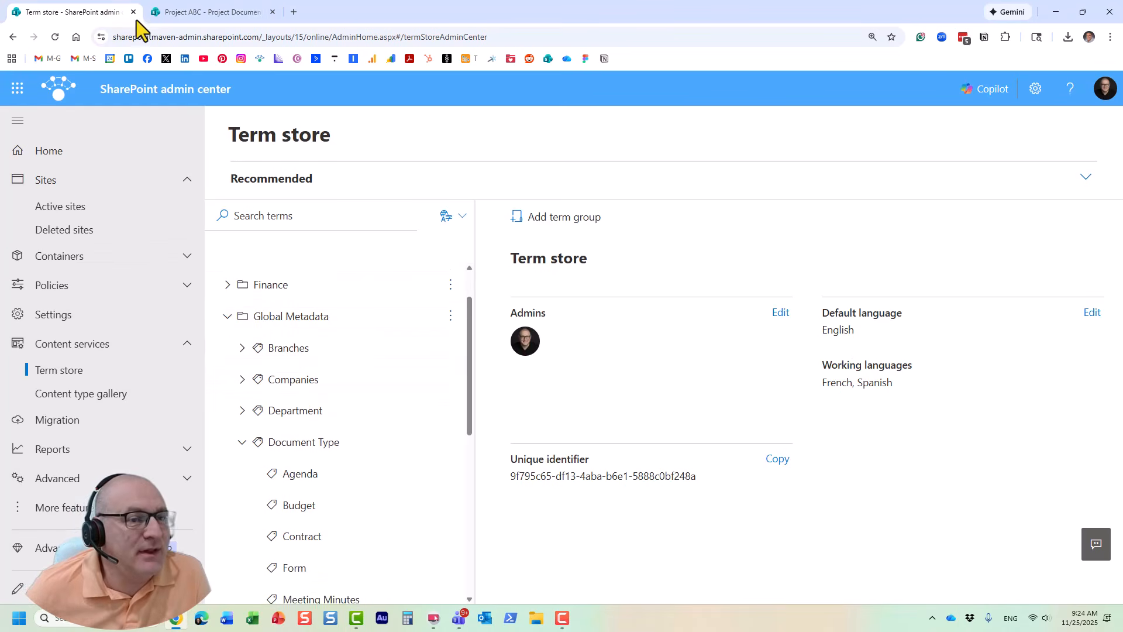
left_click(55, 37)
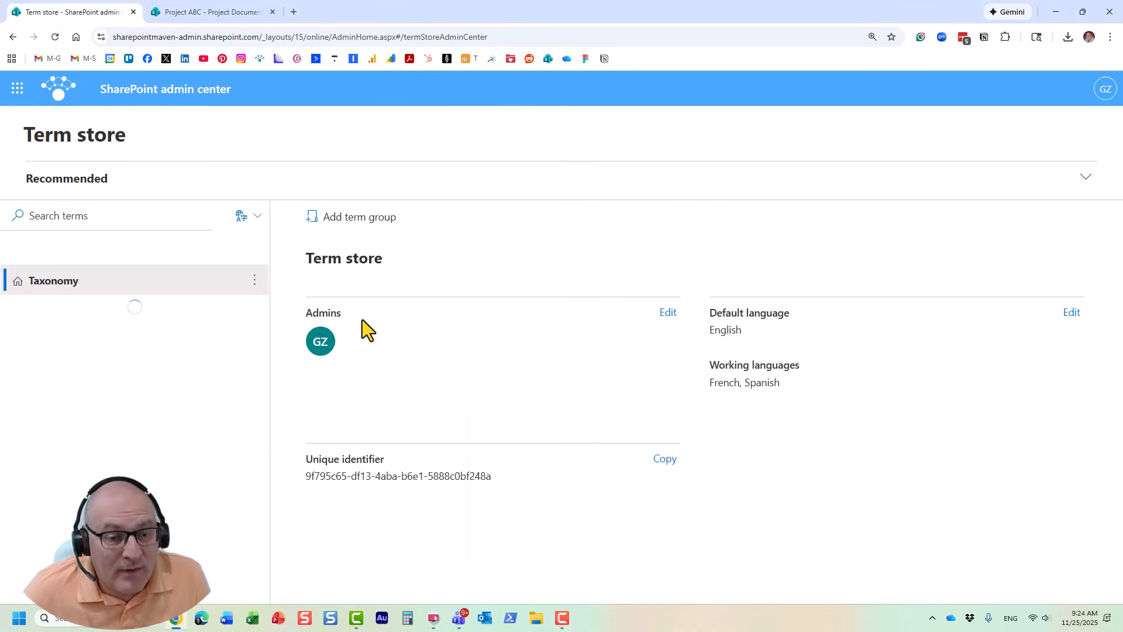
Step: Expand the Document Type term set under Global Metadata and open its Contract term
left_click(229, 377)
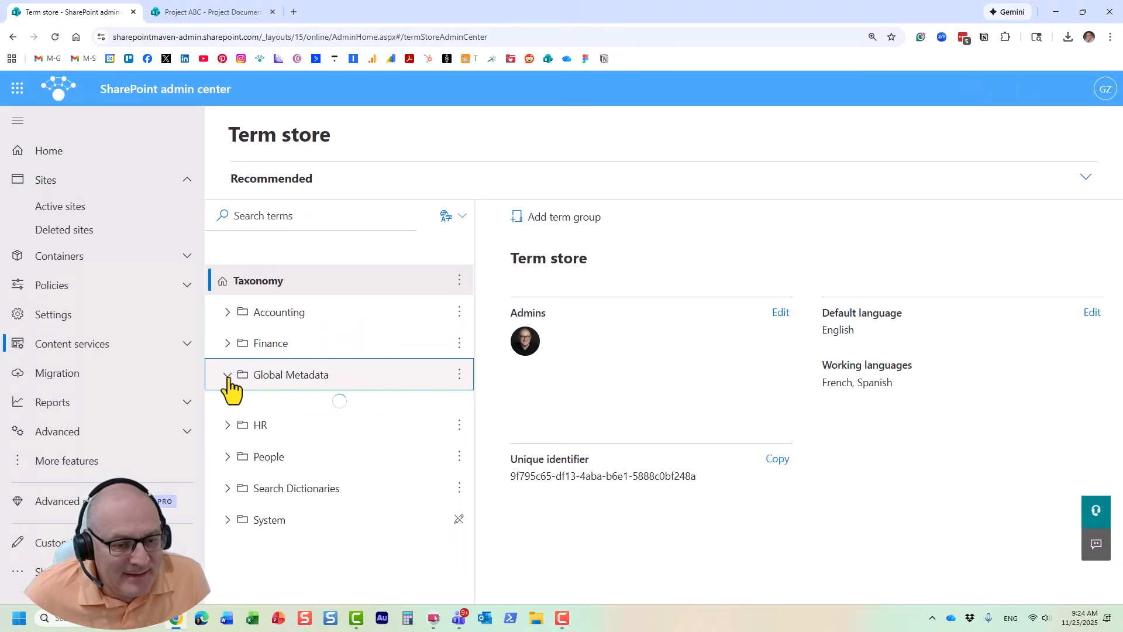
scroll(251, 468, "down", 1)
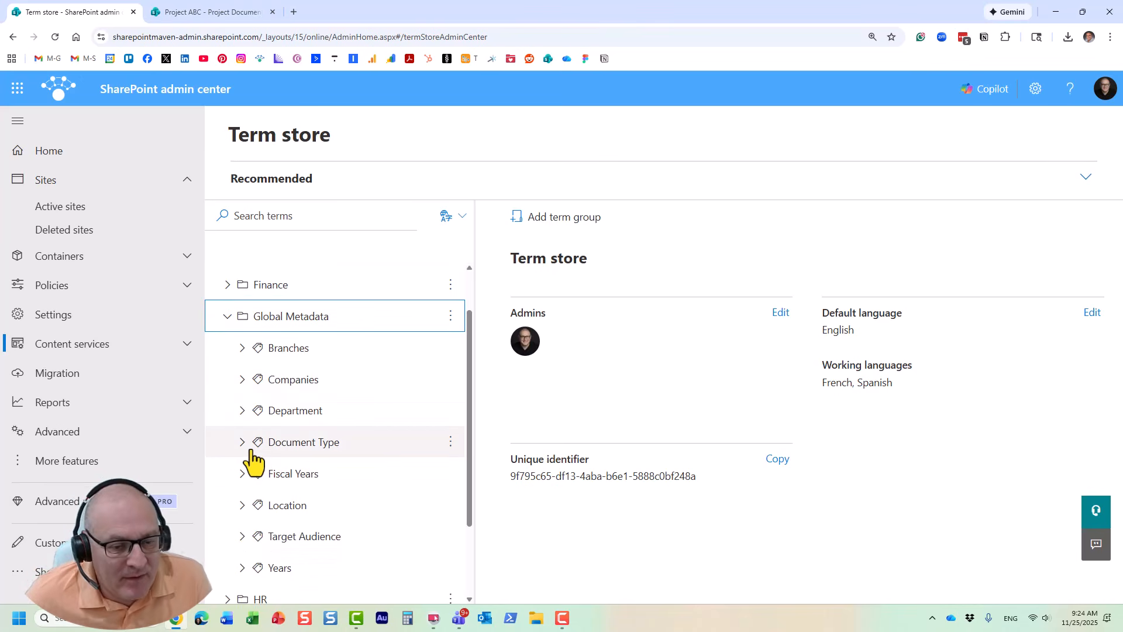
left_click(243, 445)
scroll(325, 455, "down", 3)
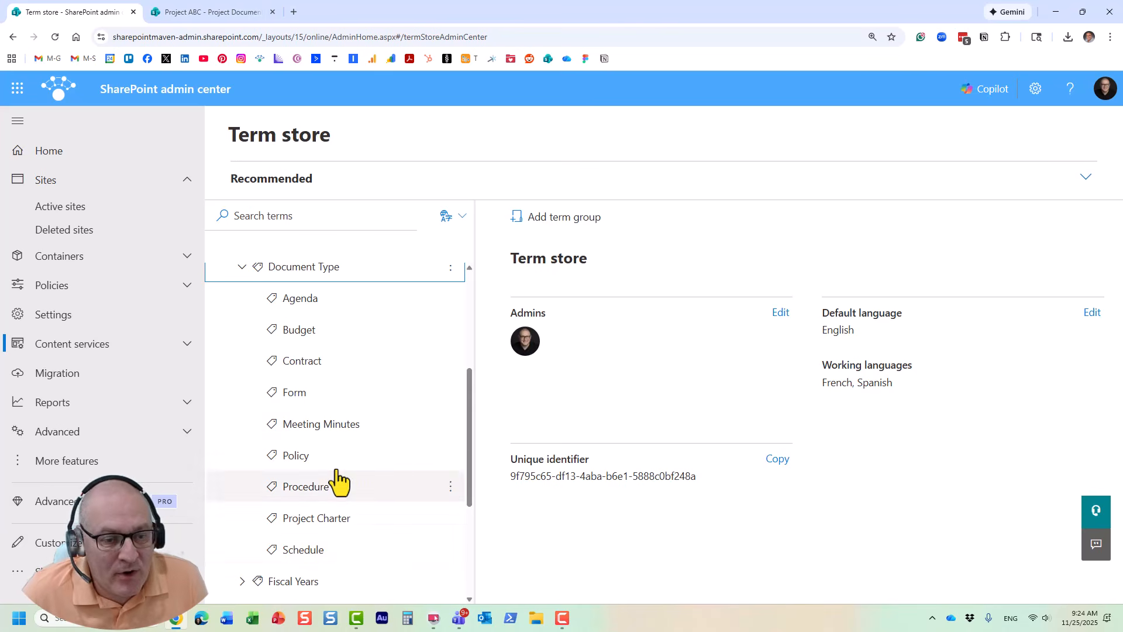
left_click(302, 368)
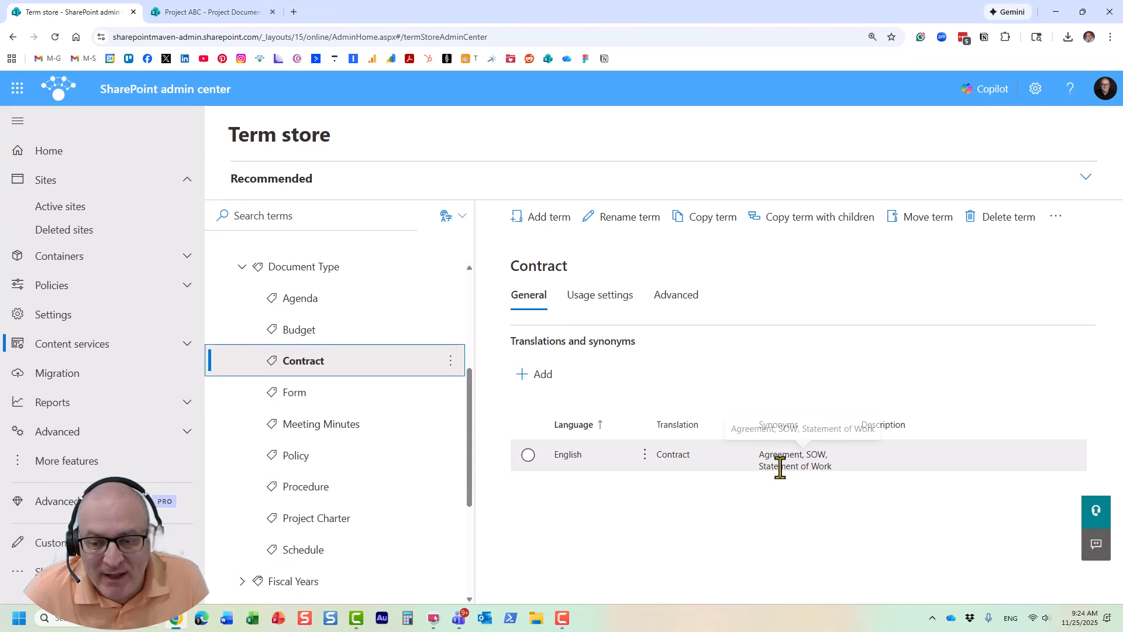
Step: Examine the synonyms in the English entry of the Contract term, and cancel the edit without changes
left_click(528, 455)
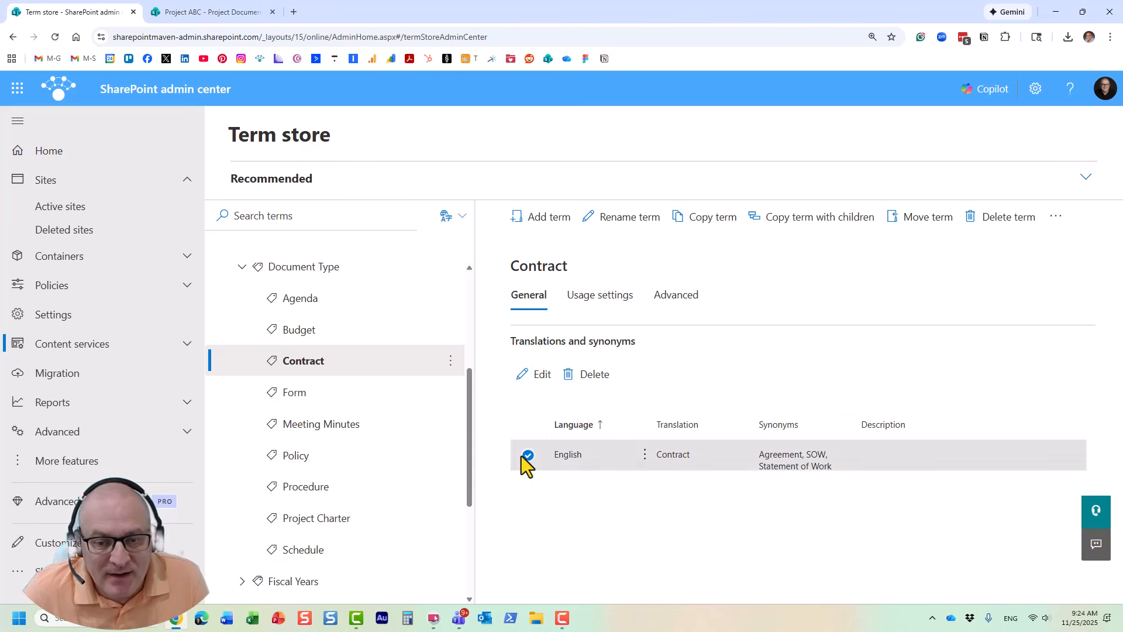
left_click(541, 377)
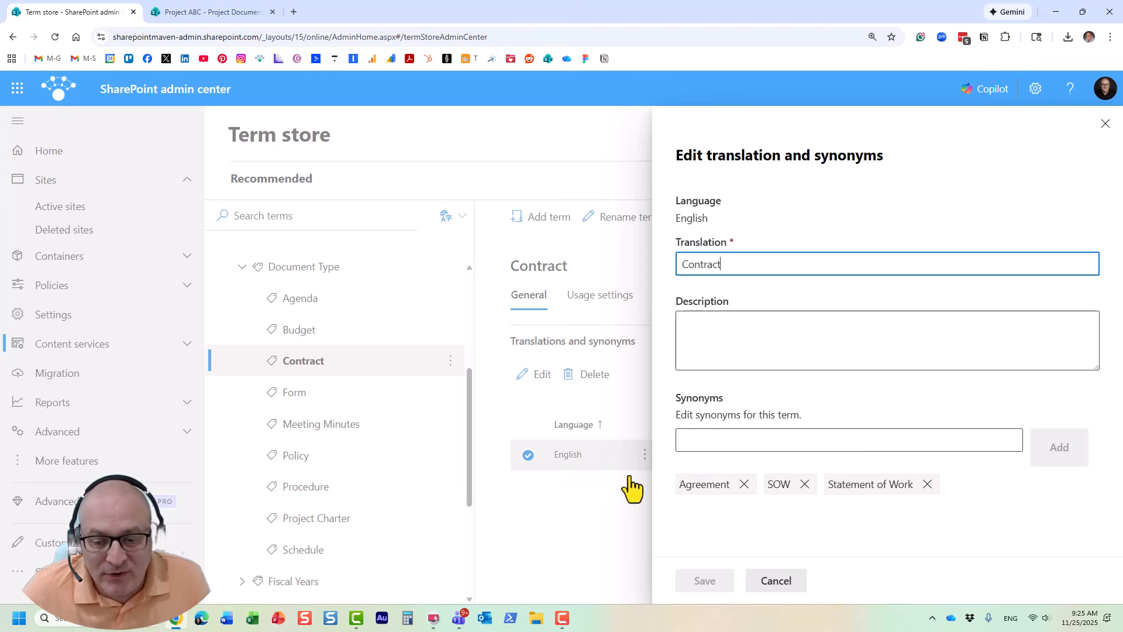
left_click(776, 580)
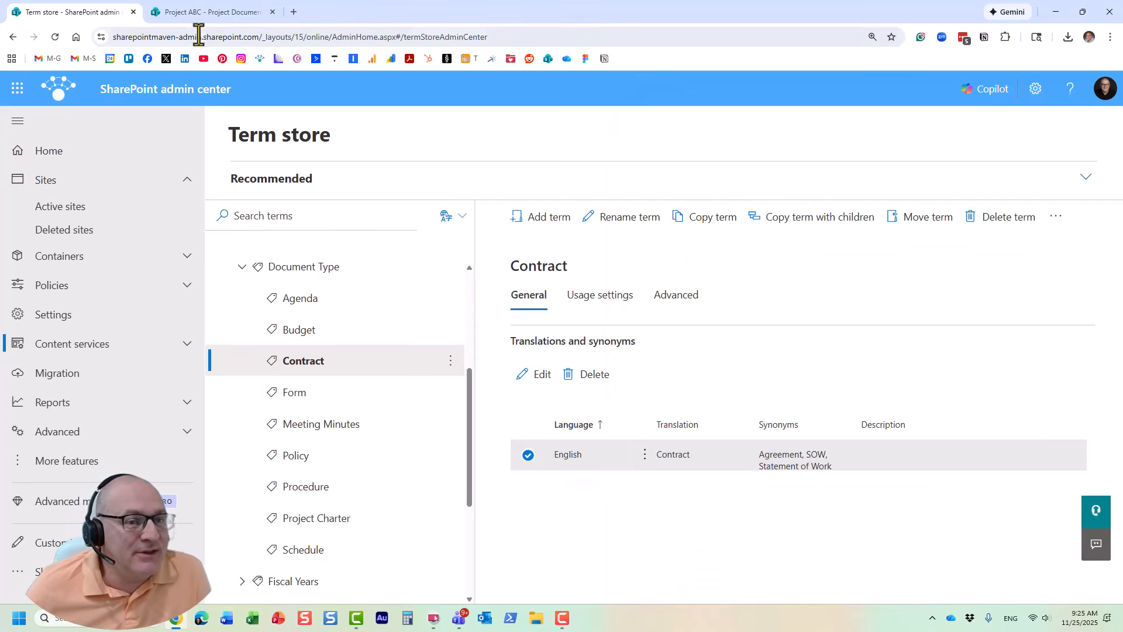
Step: Switch to the Project Documents library, reload it, and clear the Document Type of Test Doc 6.docx in grid view
left_click(185, 12)
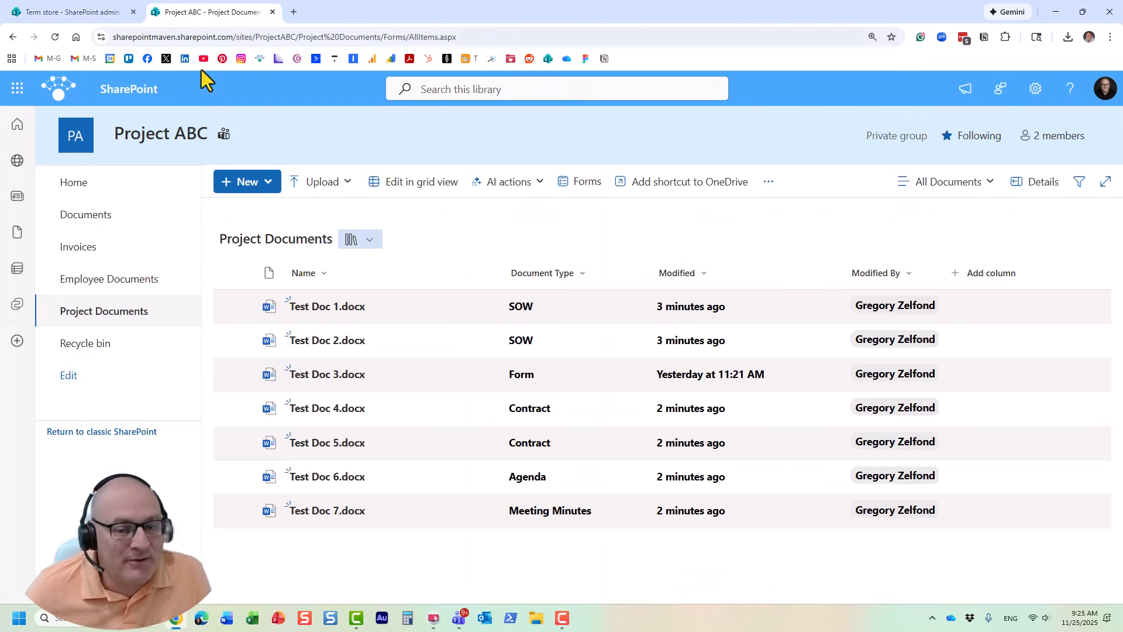
left_click(56, 35)
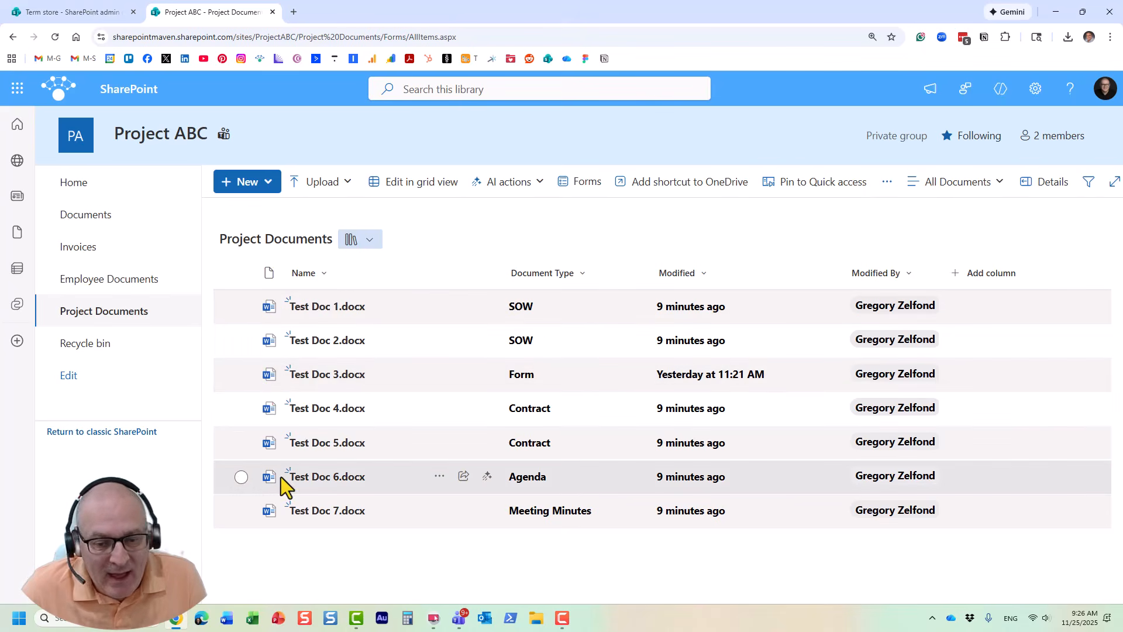
left_click(241, 476)
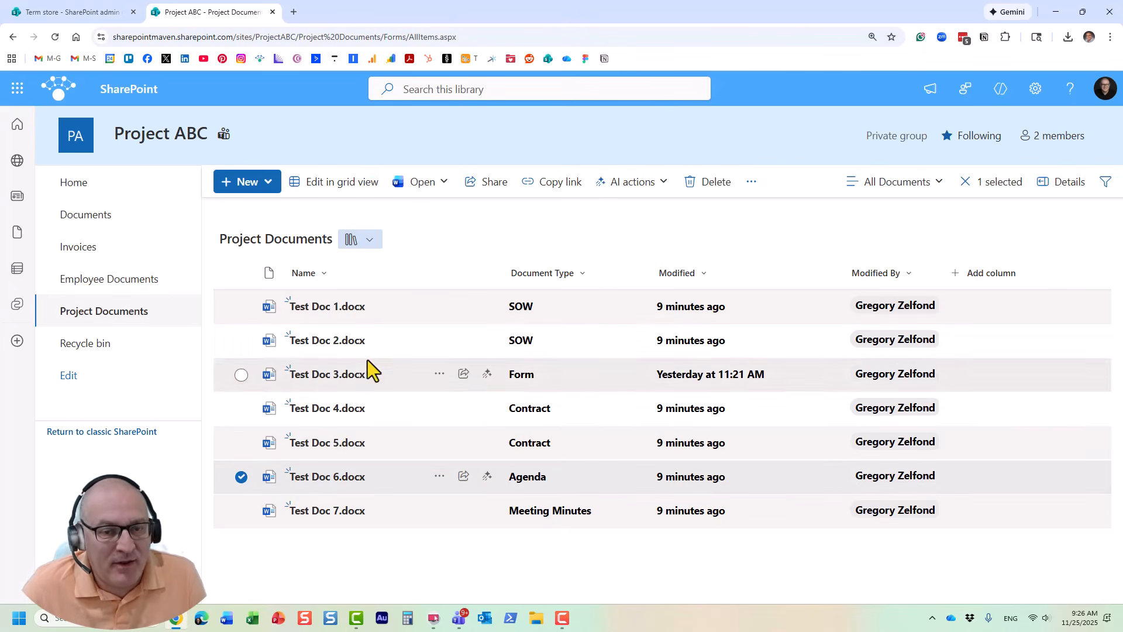
left_click(337, 184)
left_click(561, 479)
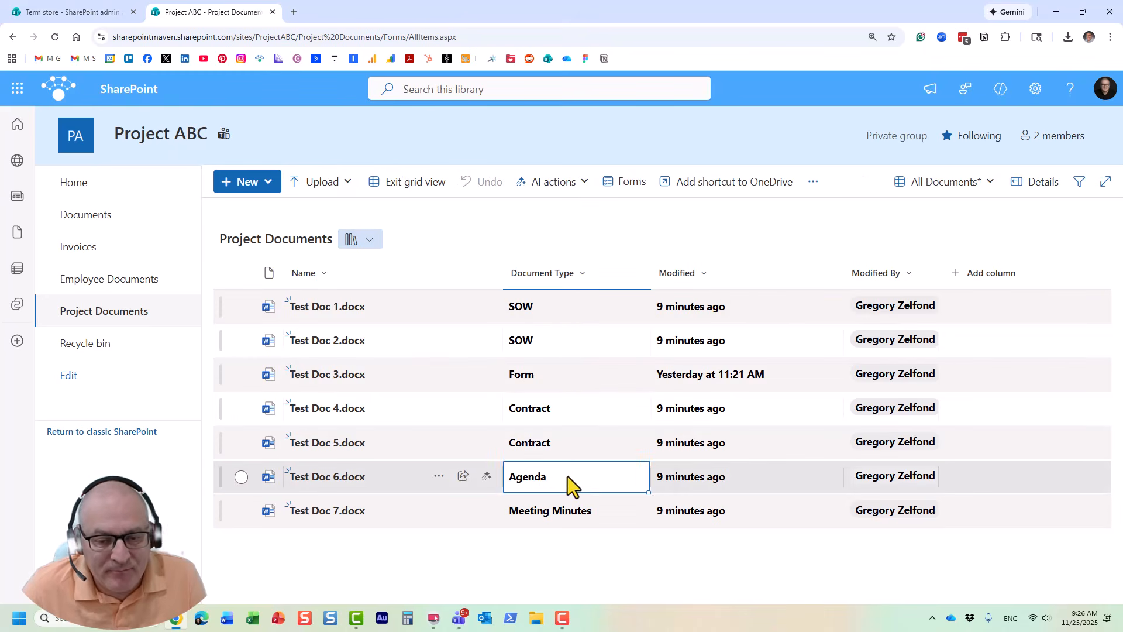
left_click(567, 476)
left_click(564, 478)
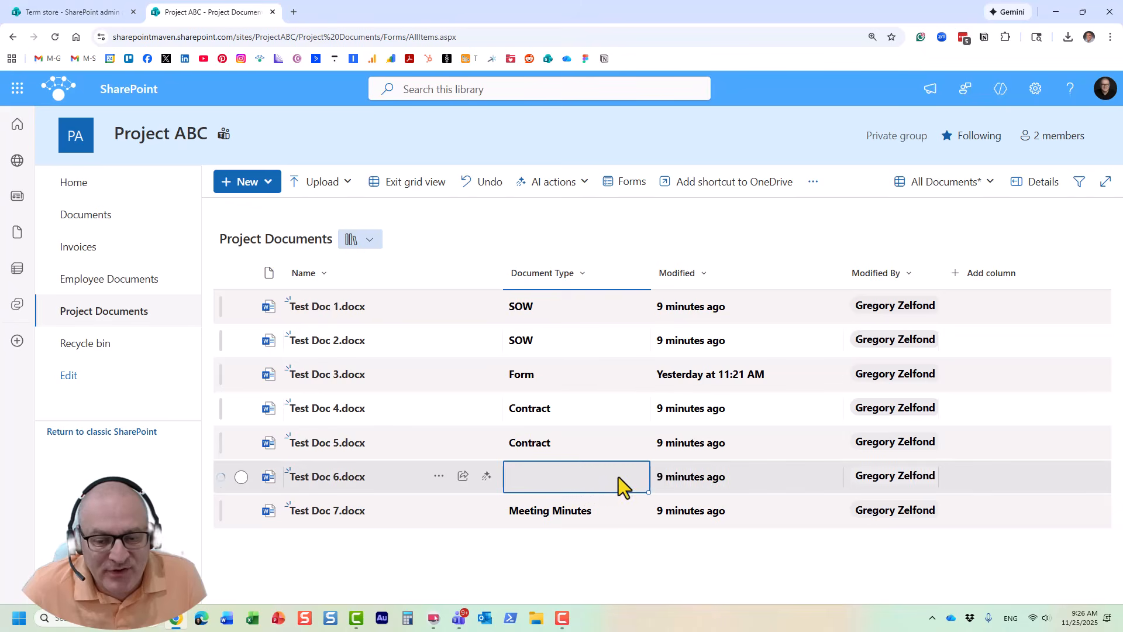
Step: Examine the Document Type terms available for tagging Test Doc 6.docx, and cancel the selection
left_click(649, 475)
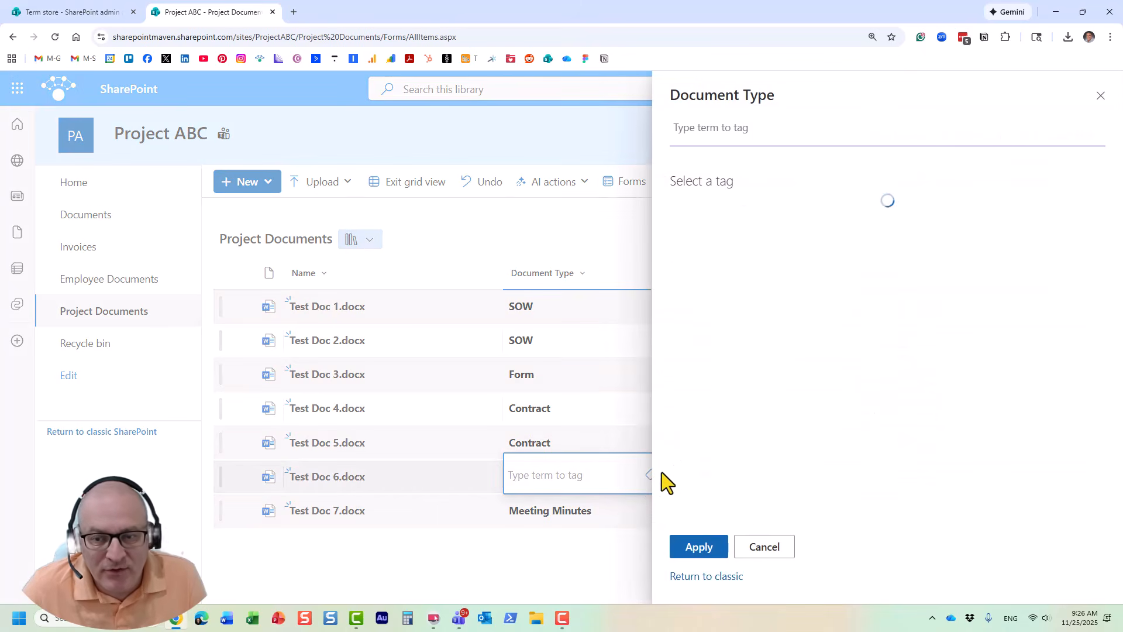
scroll(791, 351, "down", 1)
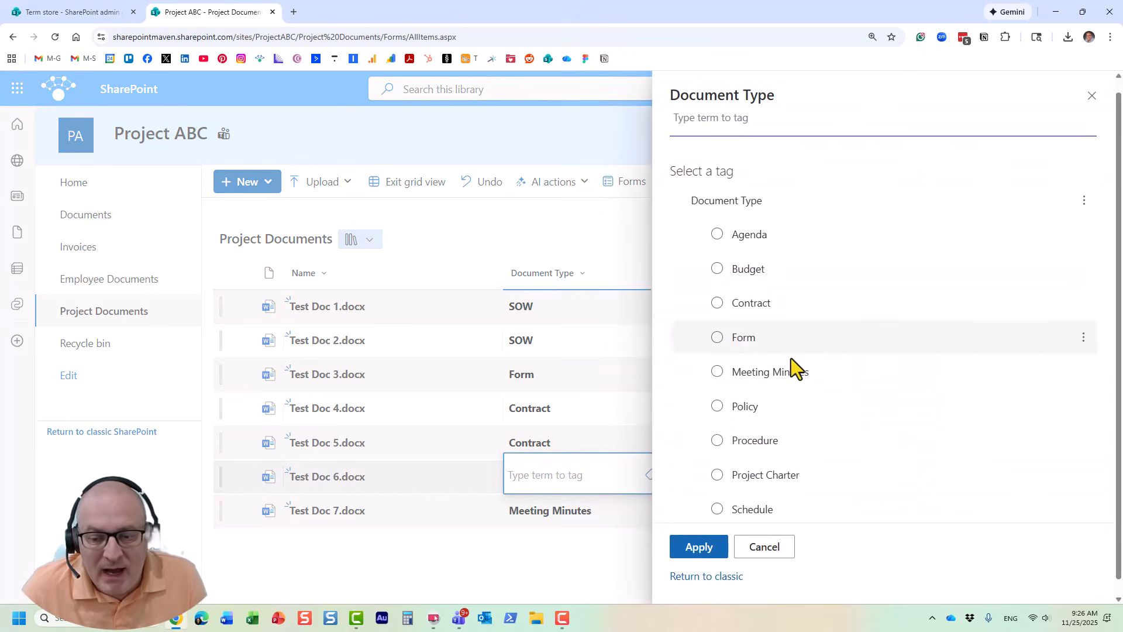
scroll(791, 363, "up", 1)
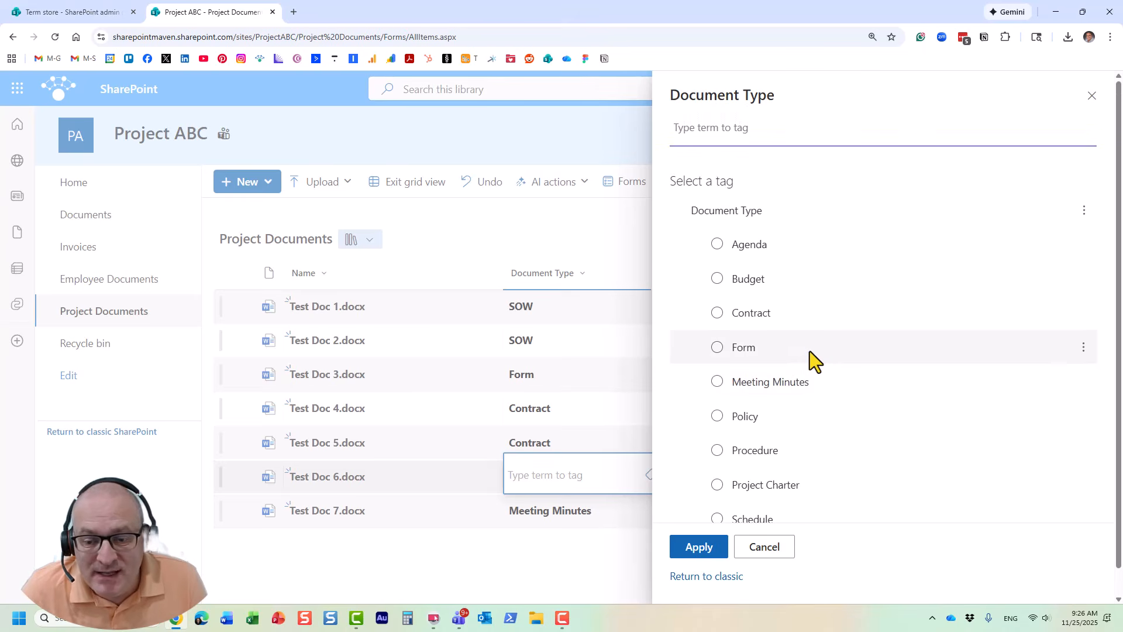
scroll(810, 351, "down", 1)
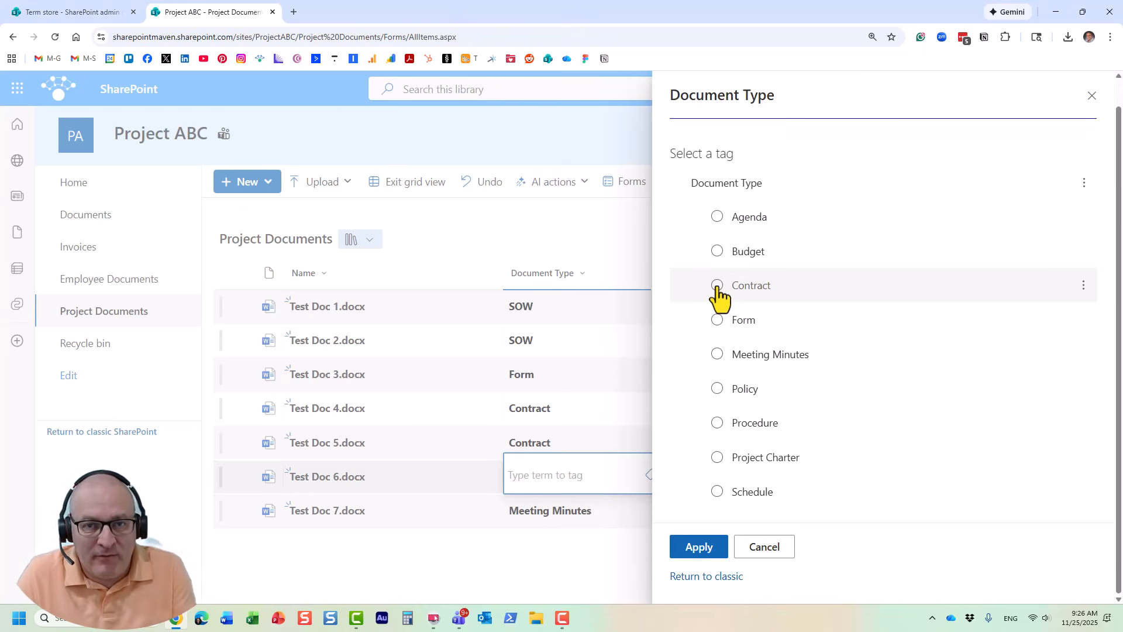
left_click(780, 556)
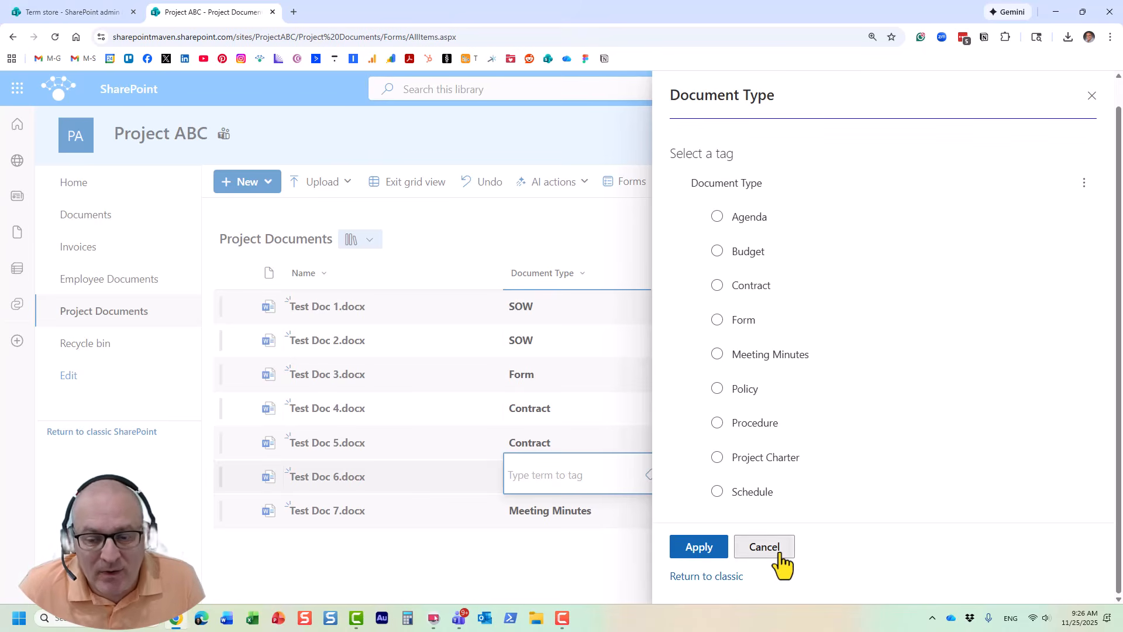
Step: Set Test Doc 6.docx's Document Type to Contract by looking up its Statement of Work synonym with "sta", and exit grid view
left_click(565, 473)
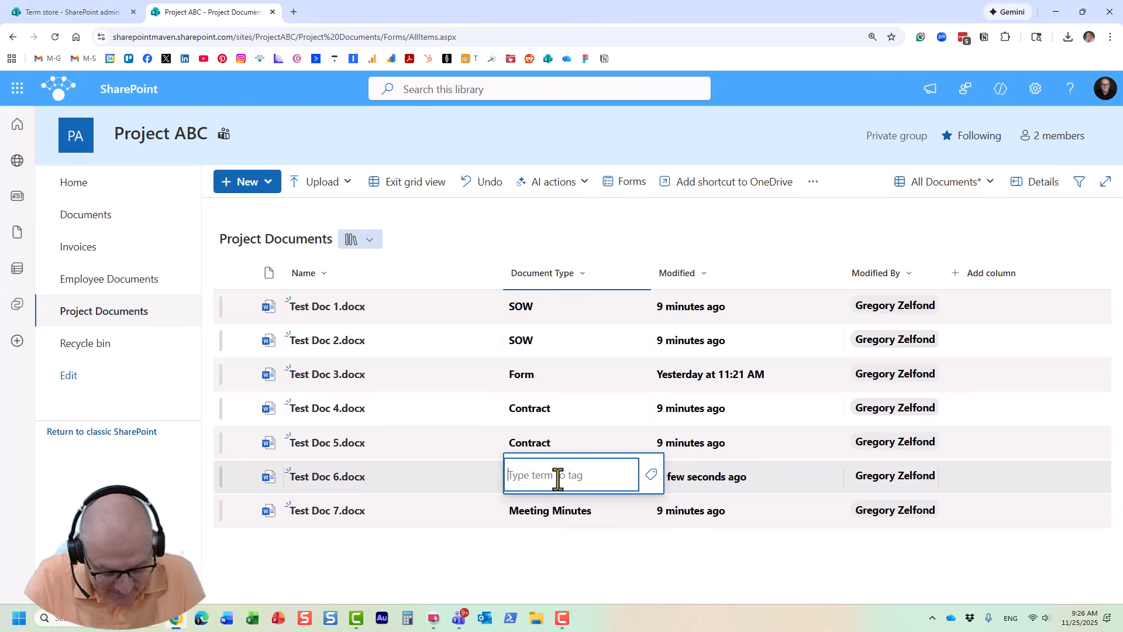
type("sta")
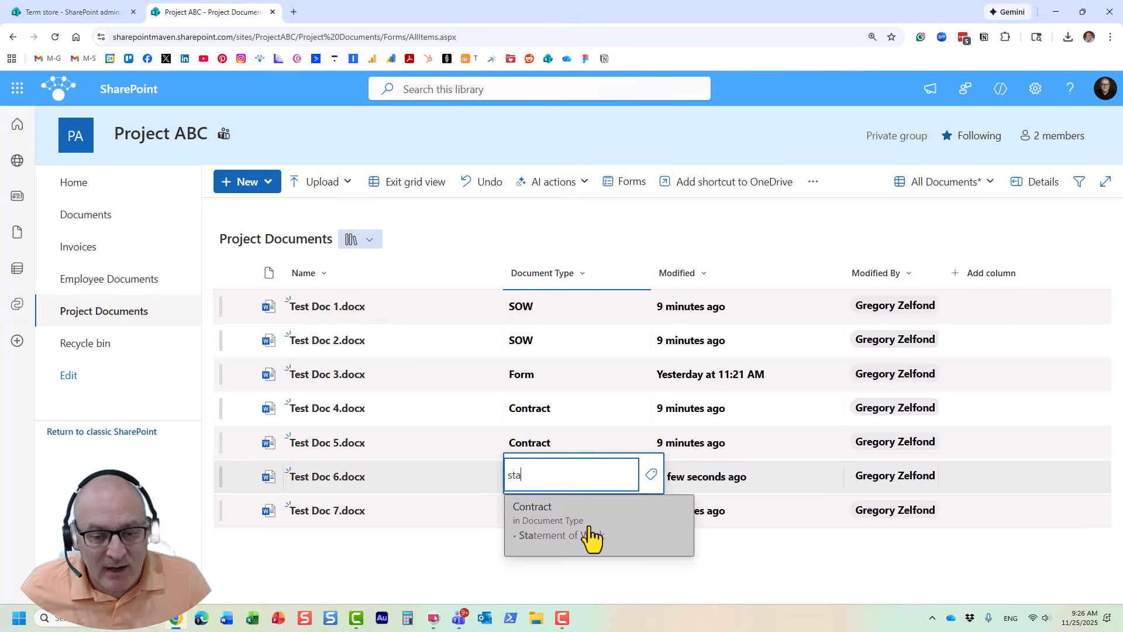
left_click(549, 529)
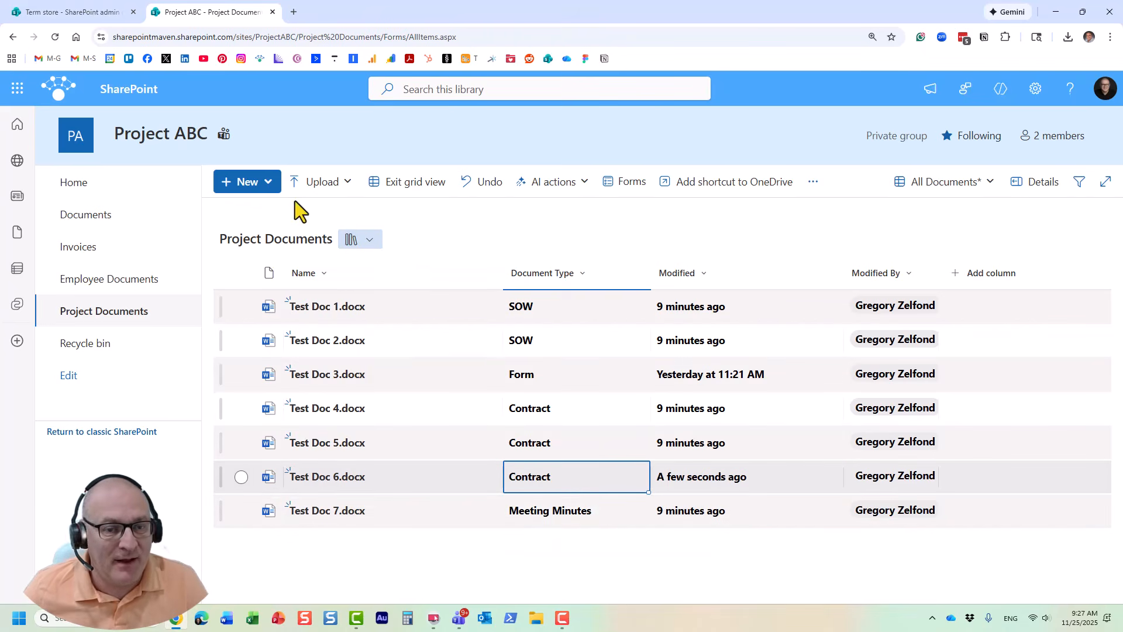
left_click(412, 182)
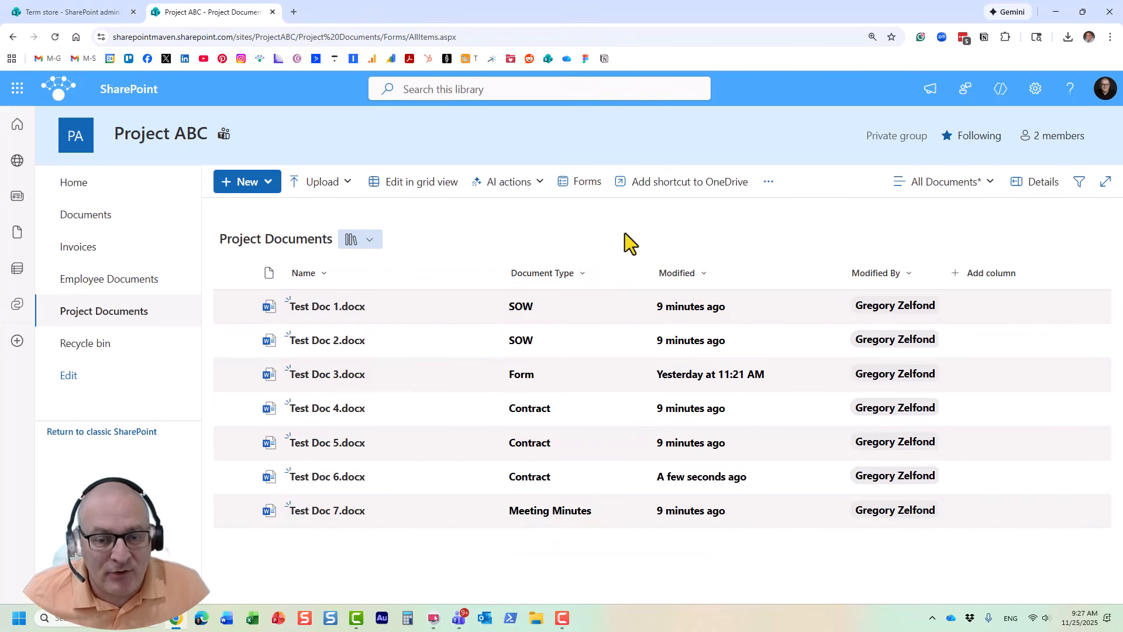